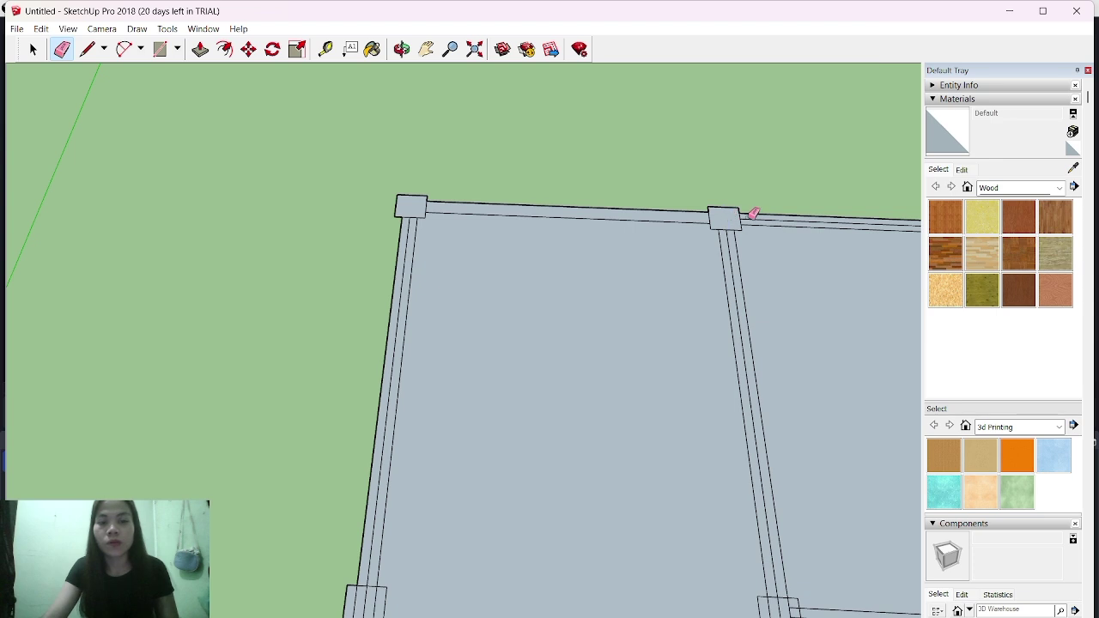
- Erase the inner lines of the far right corner column and the far middle column, including the adjoining walls' centre lines
click(426, 49)
mouse_move(658, 368)
mouse_down()
mouse_move(172, 179)
mouse_move(126, 405)
mouse_up()
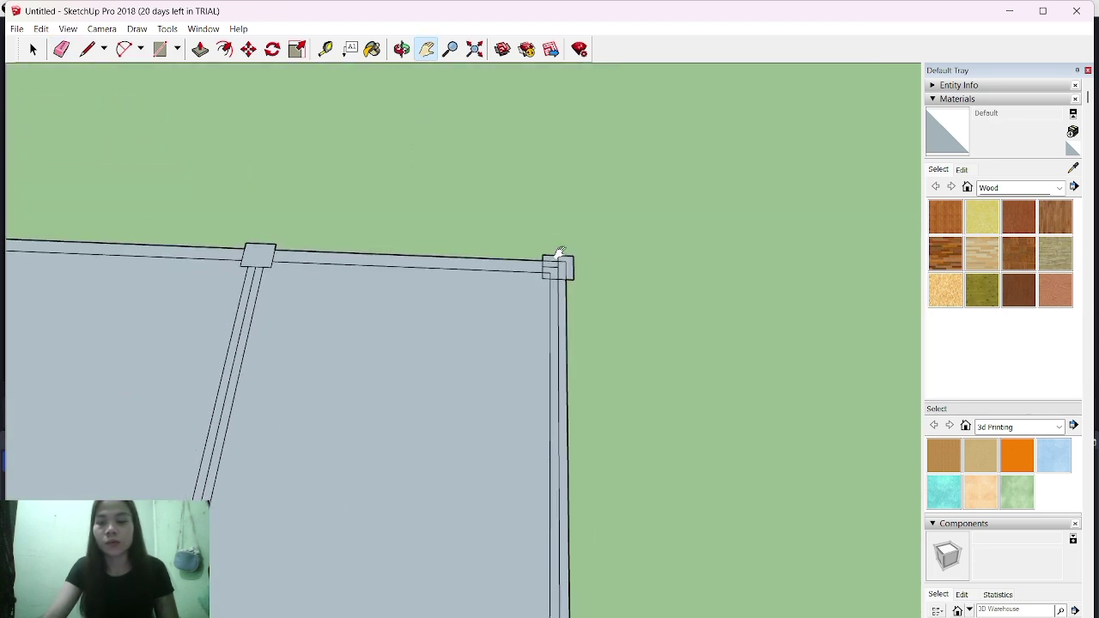
key(e)
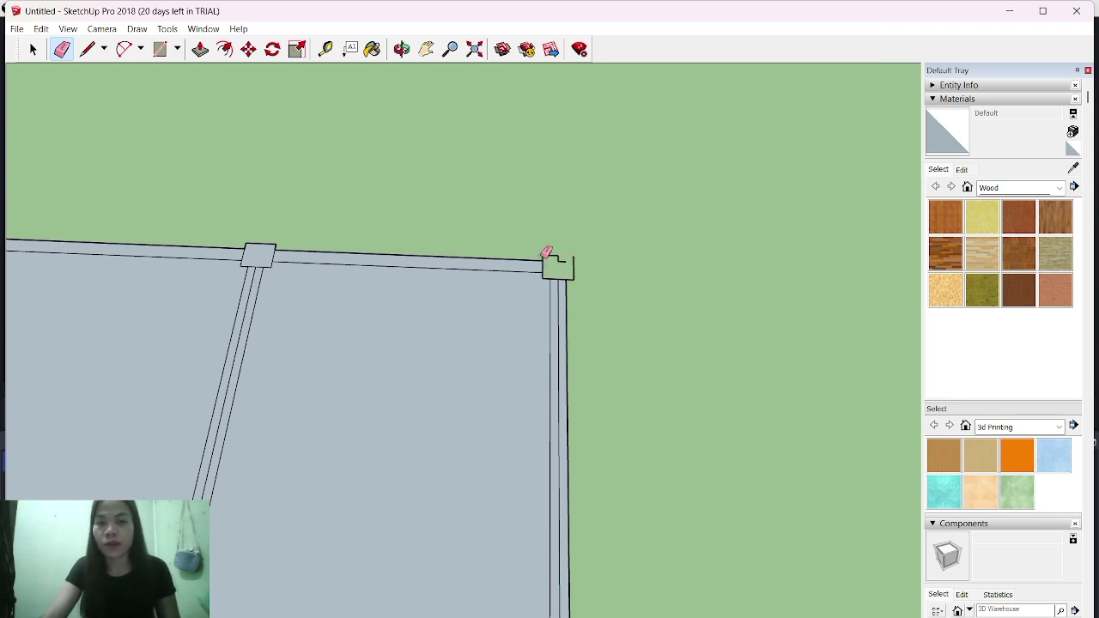
drag(545, 254, 562, 272)
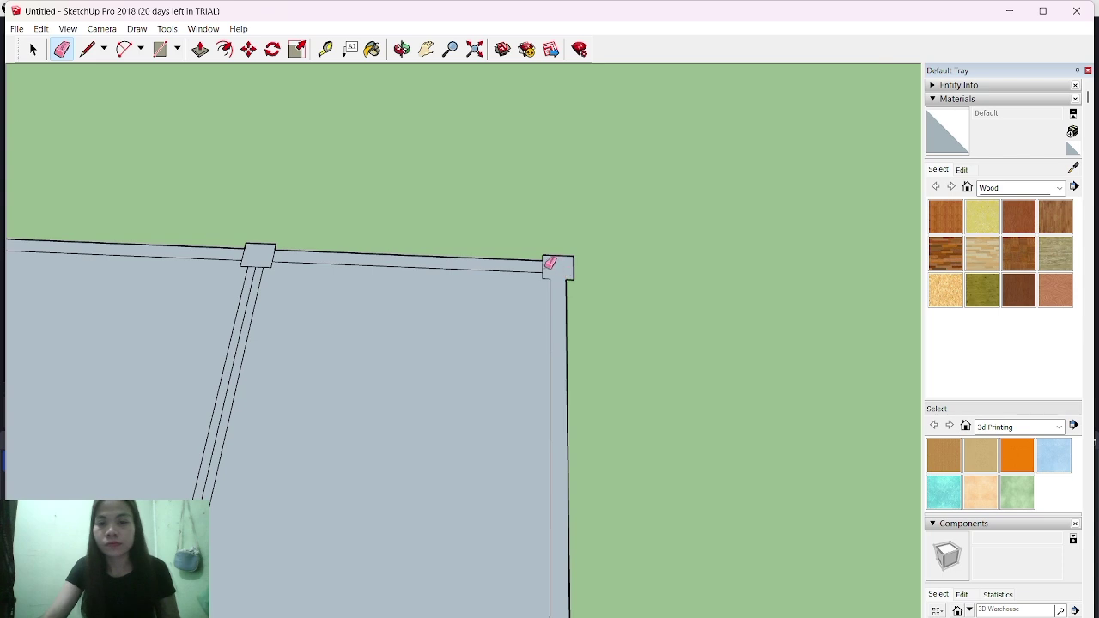
click(426, 49)
mouse_move(315, 165)
mouse_down()
mouse_move(491, 241)
mouse_move(611, 168)
mouse_up()
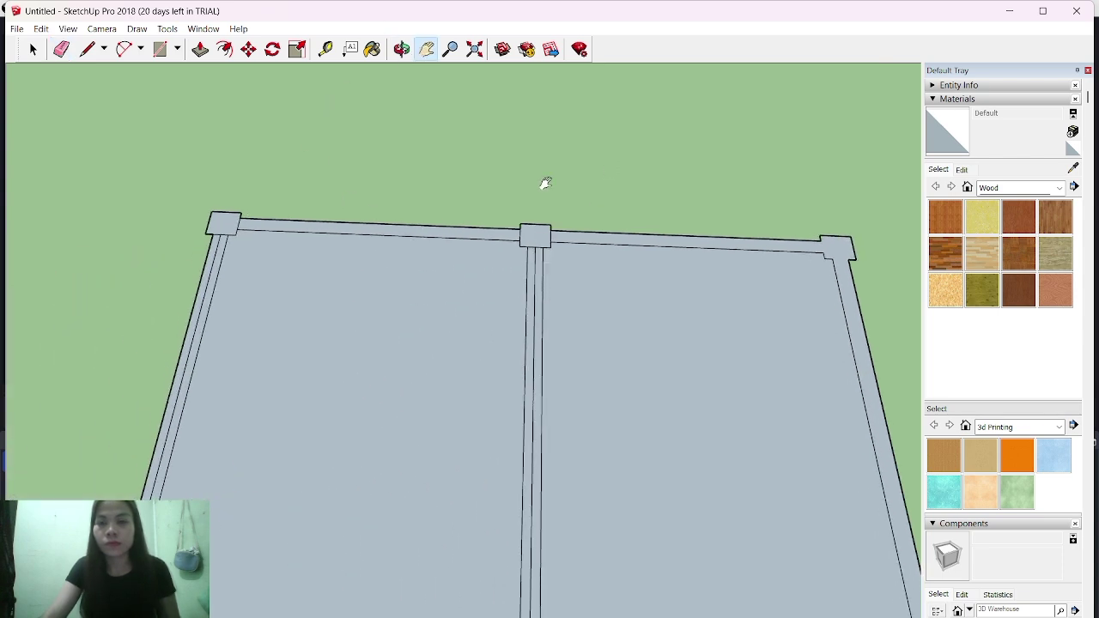
key(e)
drag(542, 243, 536, 242)
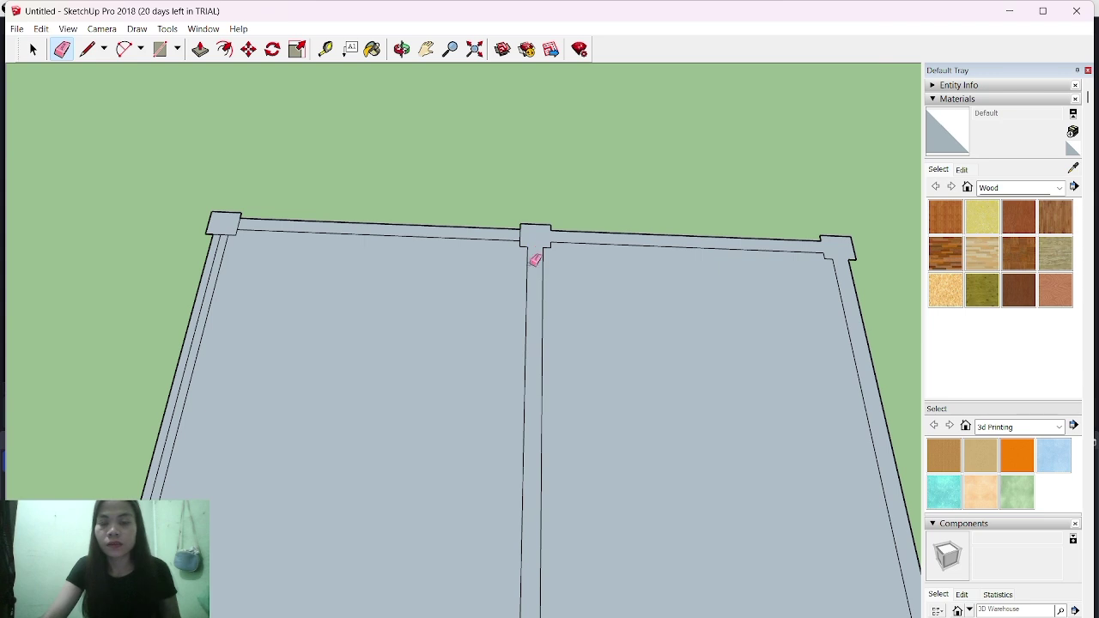
- Erase the lines inside the central column and the outer wall's middle column, plus the connecting wall's centre line
click(426, 49)
drag(596, 421, 587, 219)
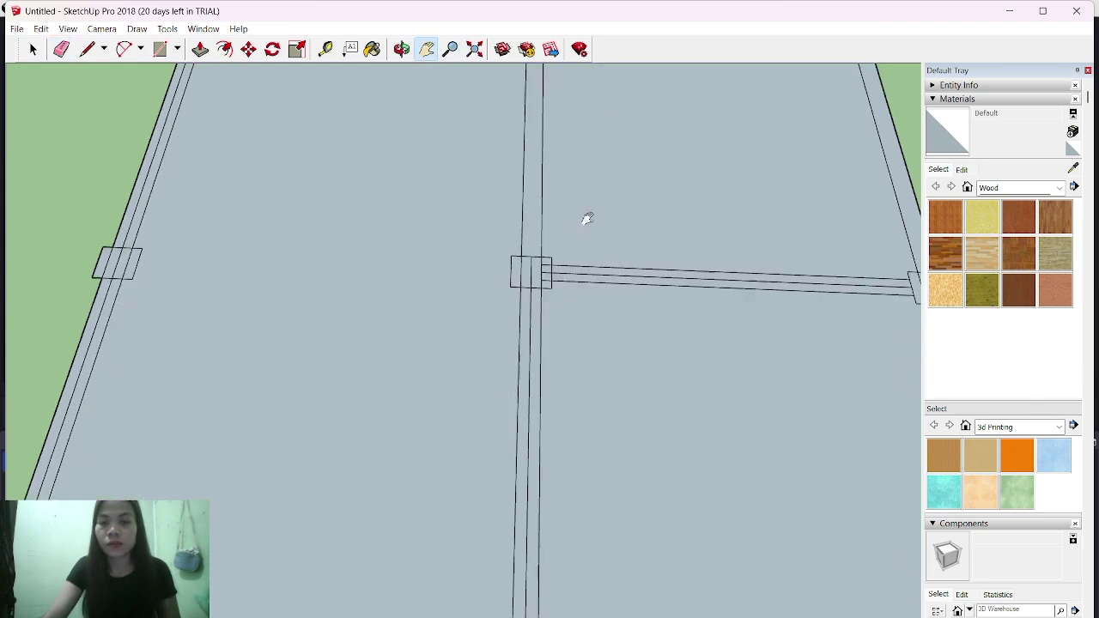
key(e)
mouse_move(559, 261)
mouse_down()
mouse_move(543, 260)
mouse_move(541, 284)
mouse_up()
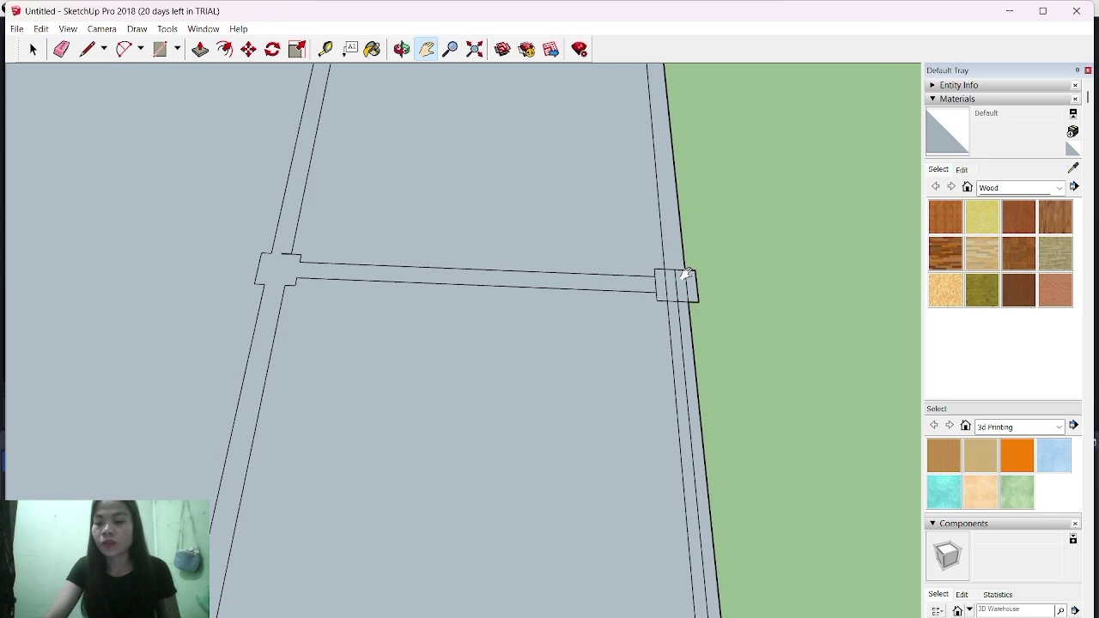
key(e)
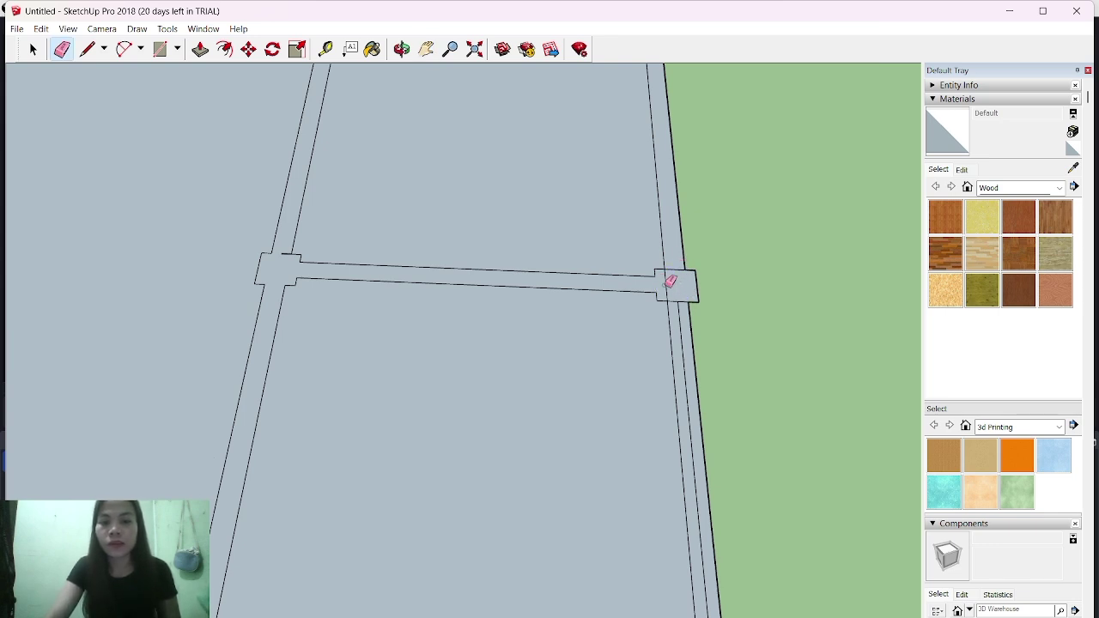
click(674, 284)
- Erase the lines inside the near right corner column and the near middle column, plus the centre line between them
middle_drag(685, 302, 840, 367)
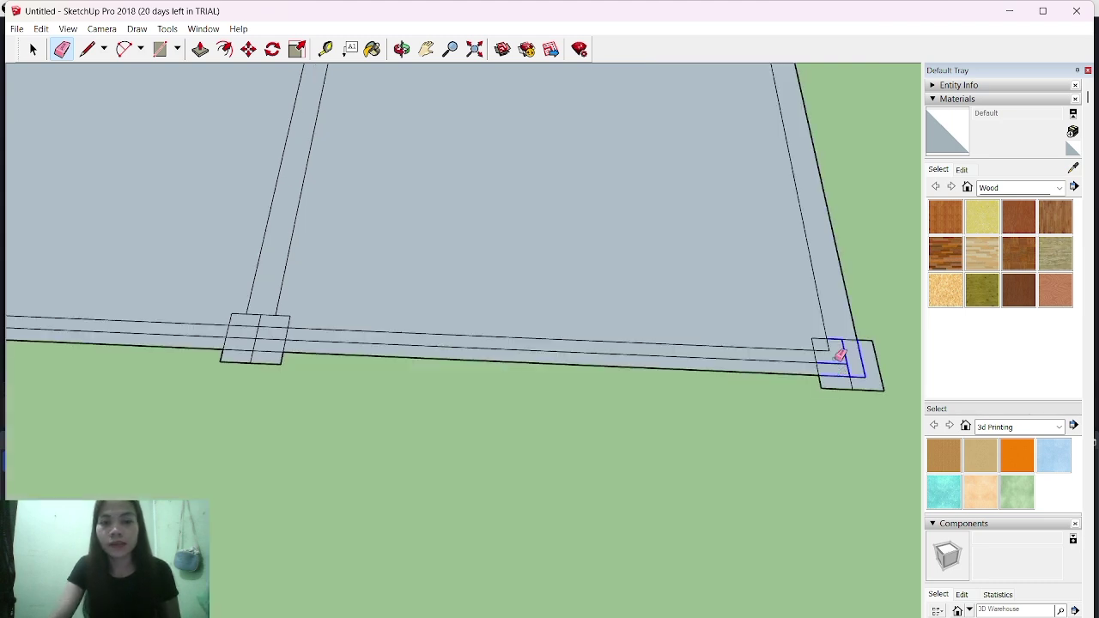
click(826, 347)
click(817, 360)
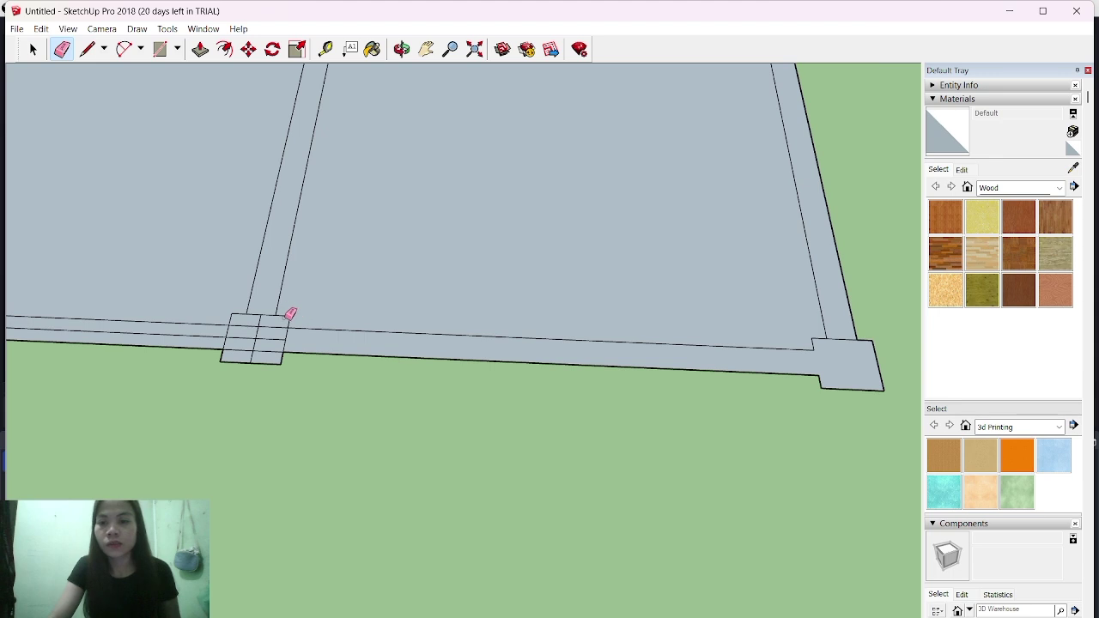
mouse_move(277, 321)
mouse_down()
mouse_move(266, 347)
mouse_move(238, 341)
mouse_move(248, 332)
mouse_move(258, 343)
mouse_up()
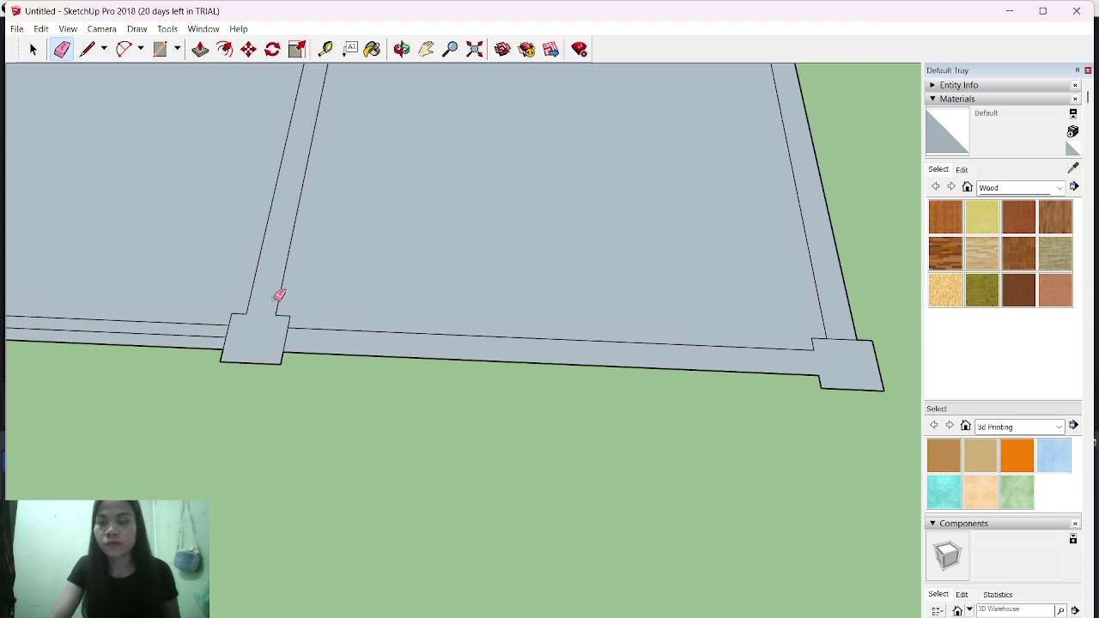
- Push/Pull the joined wall and column face of the two rooms up to full wall height
scroll(278, 295, down, 4)
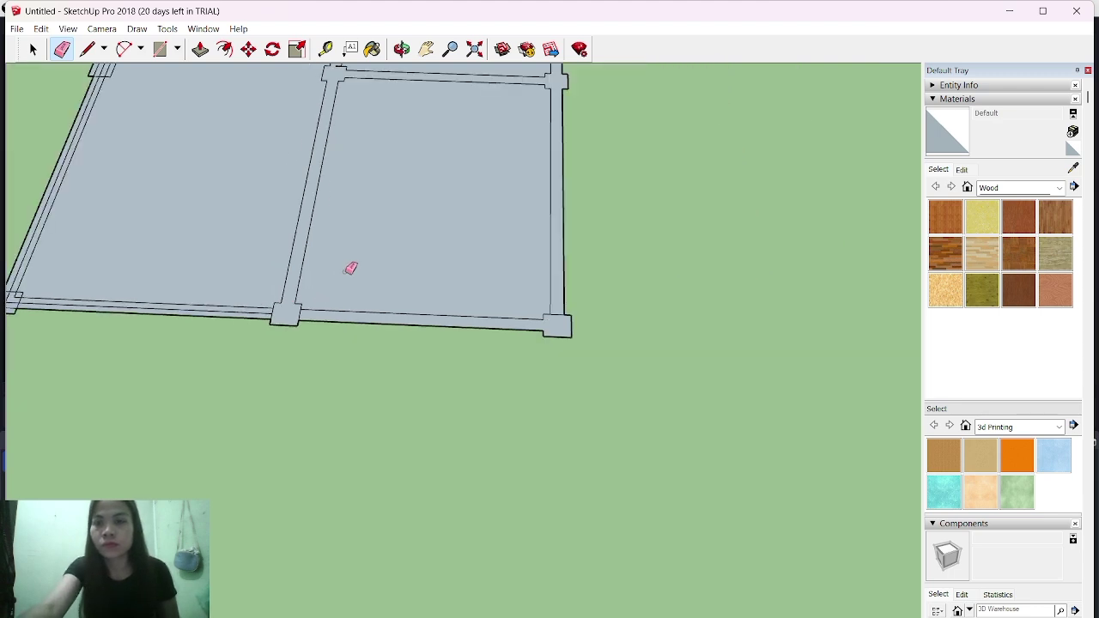
scroll(347, 268, up, 3)
scroll(356, 232, down, 5)
mouse_move(427, 55)
shift+middle_down()
mouse_move(417, 172)
mouse_move(582, 315)
shift+middle_up()
scroll(584, 312, up, 4)
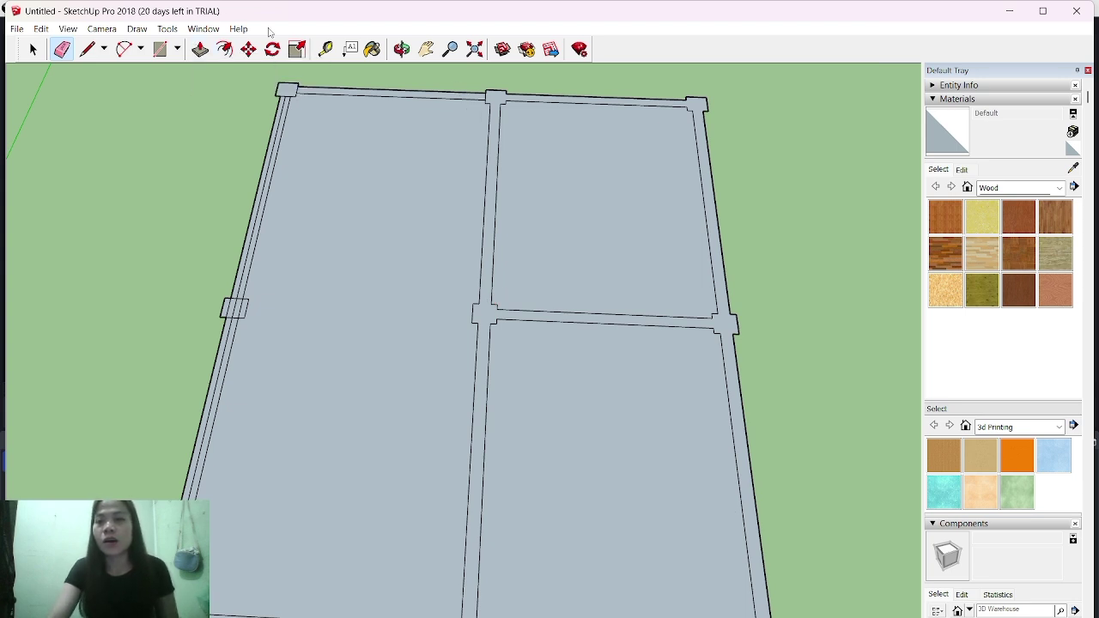
click(401, 49)
mouse_move(380, 301)
mouse_down()
mouse_move(567, 240)
mouse_move(599, 246)
mouse_move(401, 258)
mouse_up()
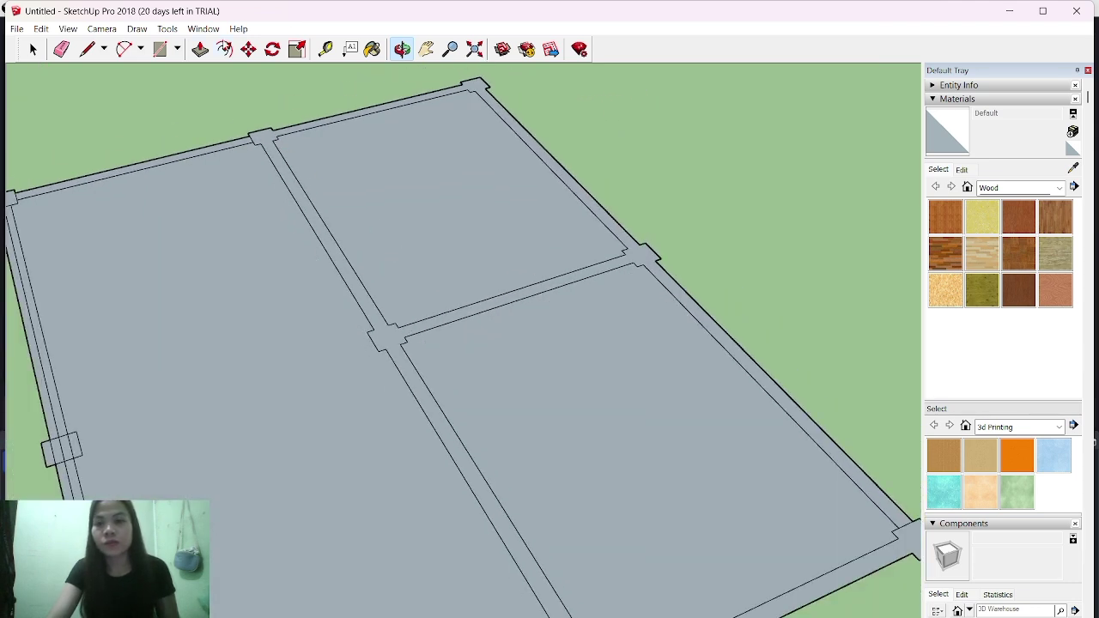
click(200, 49)
click(328, 246)
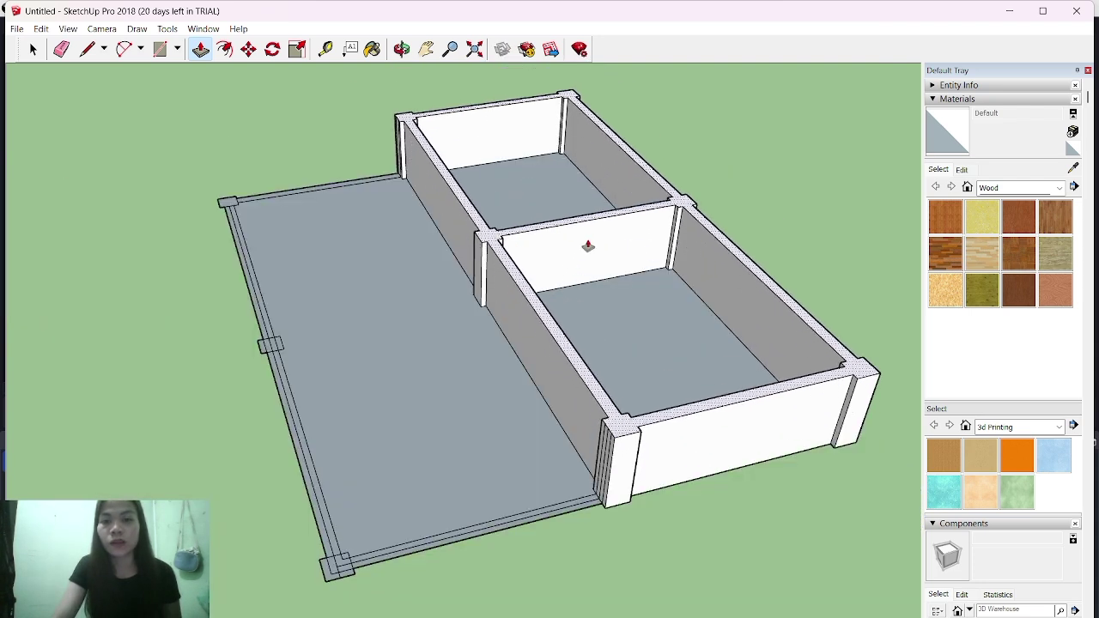
key(Return)
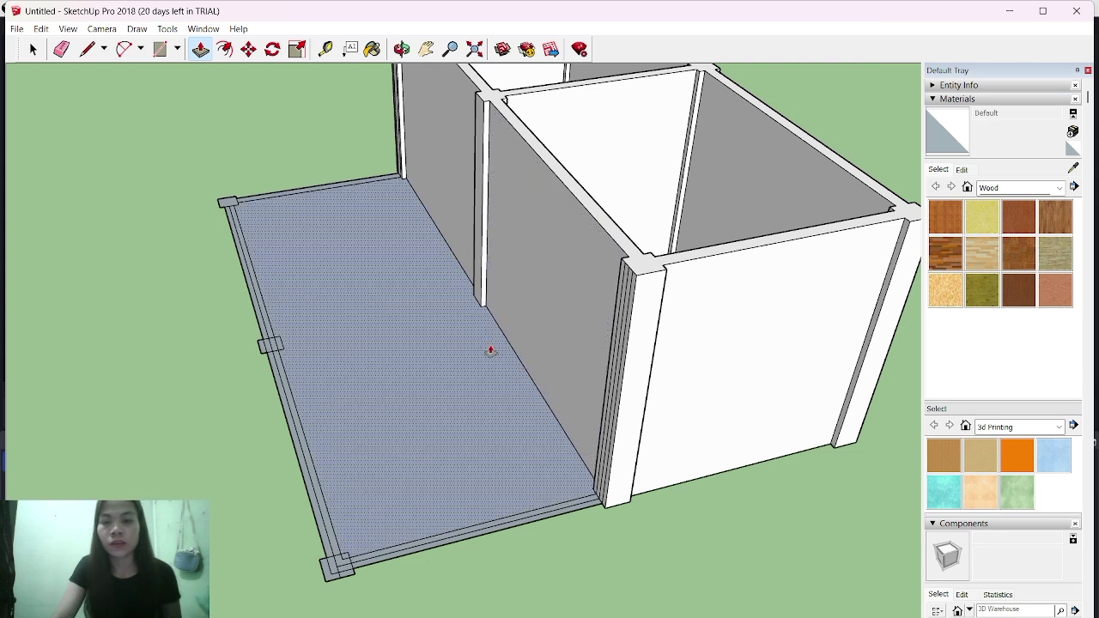
- Try to push the floor of the open, undivided side area downward
click(527, 380)
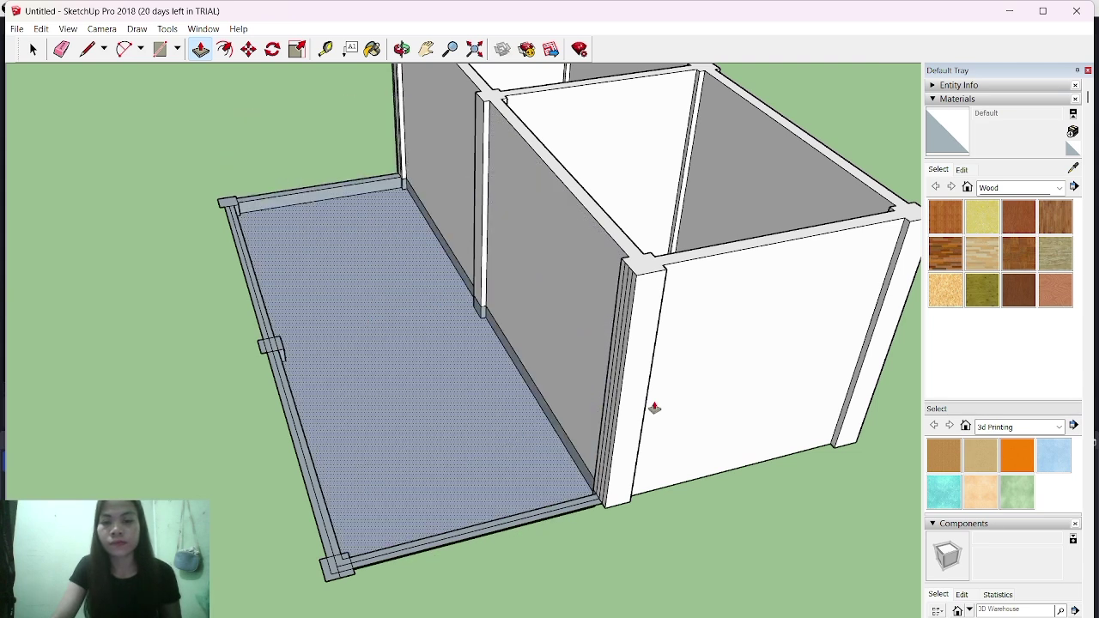
click(568, 536)
- Draw a door outline beside the middle column on the long partition wall and extend its top line to the corner column
click(401, 49)
drag(375, 172, 425, 169)
click(426, 49)
drag(392, 108, 629, 385)
click(402, 49)
drag(480, 146, 421, 231)
click(200, 49)
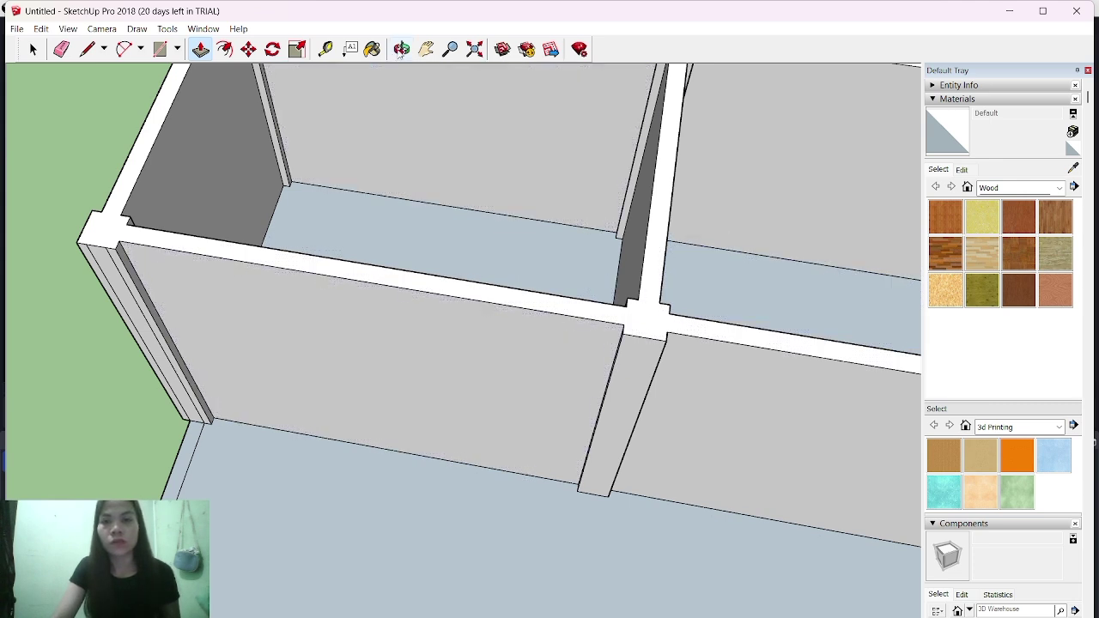
click(402, 49)
scroll(522, 397, up, 8)
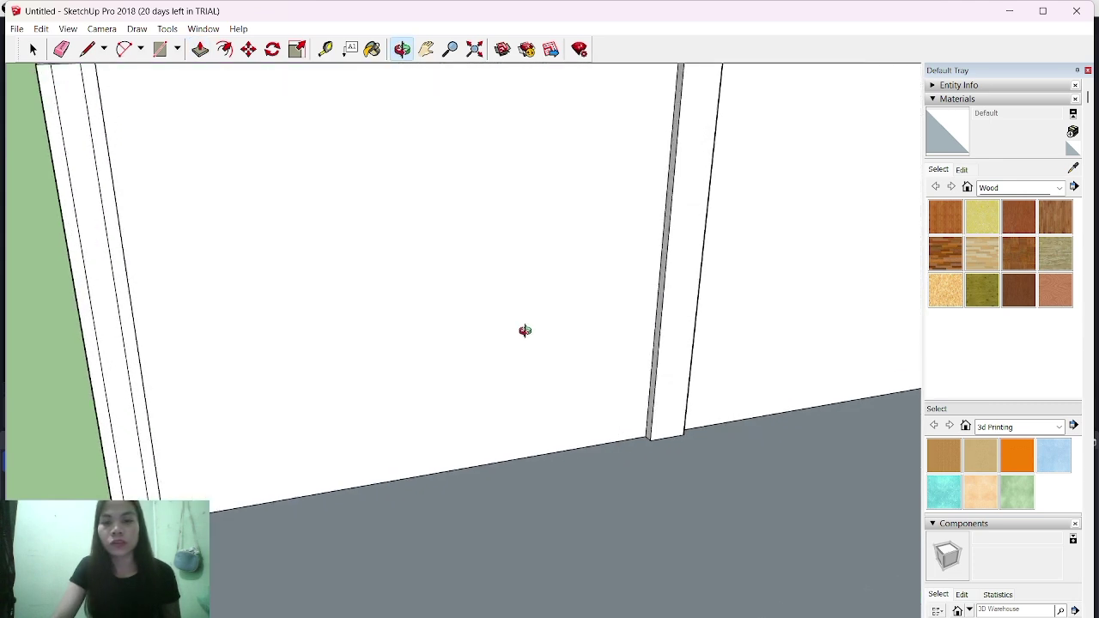
click(86, 49)
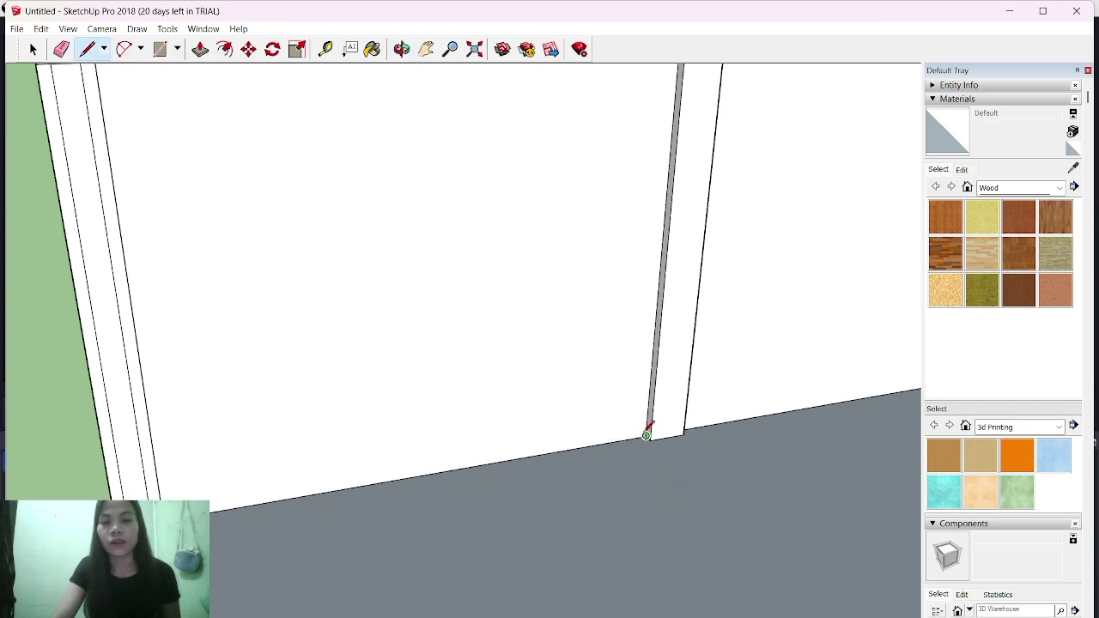
click(647, 435)
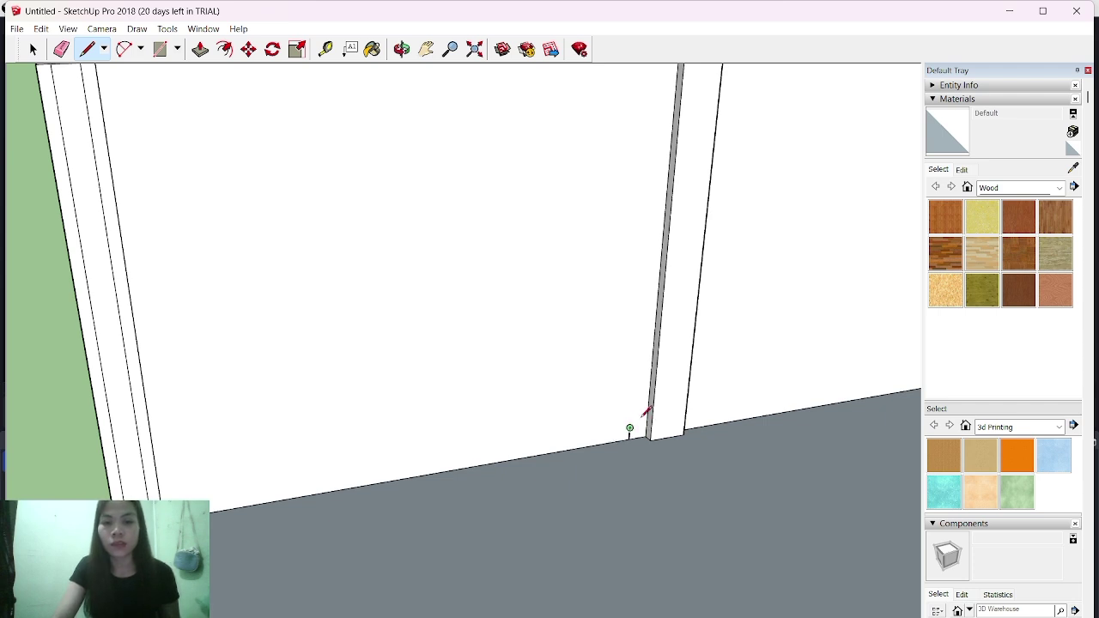
click(630, 428)
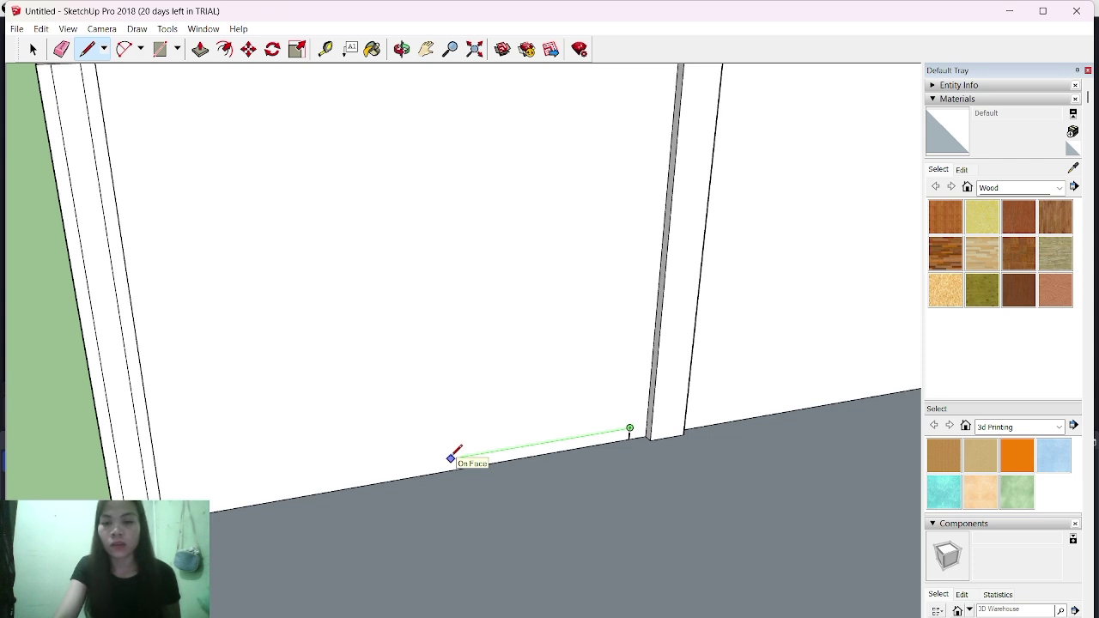
key(Return)
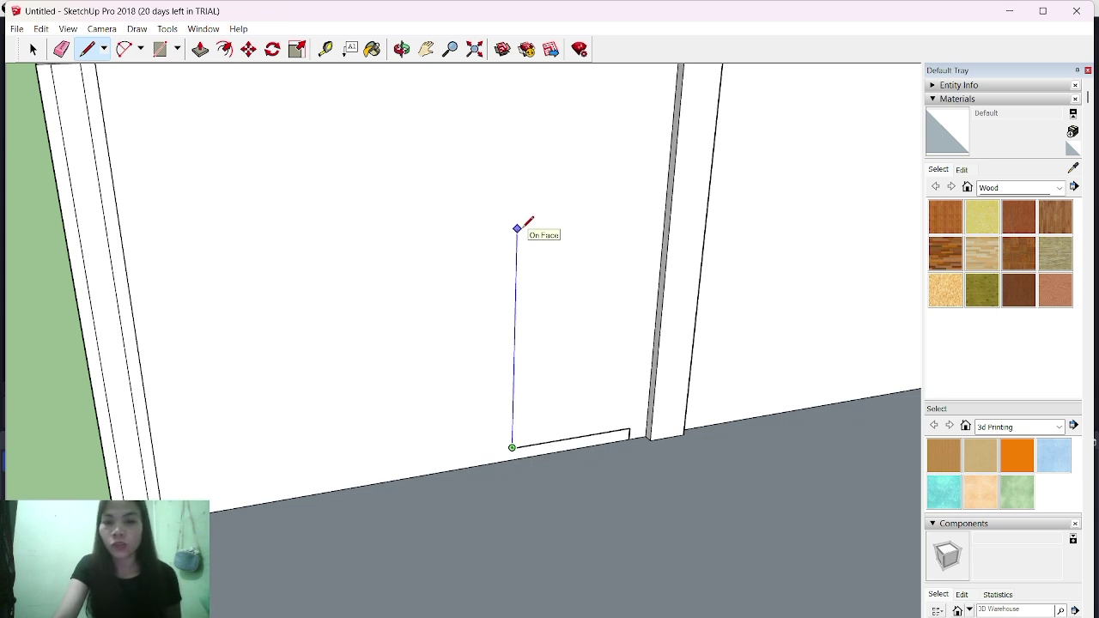
key(Return)
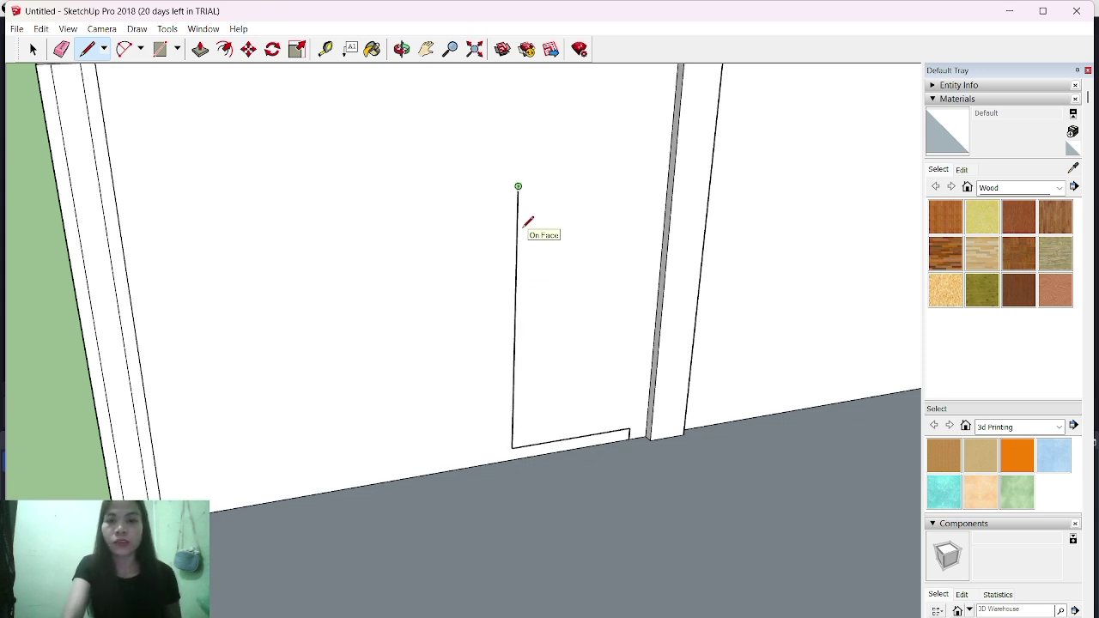
click(650, 175)
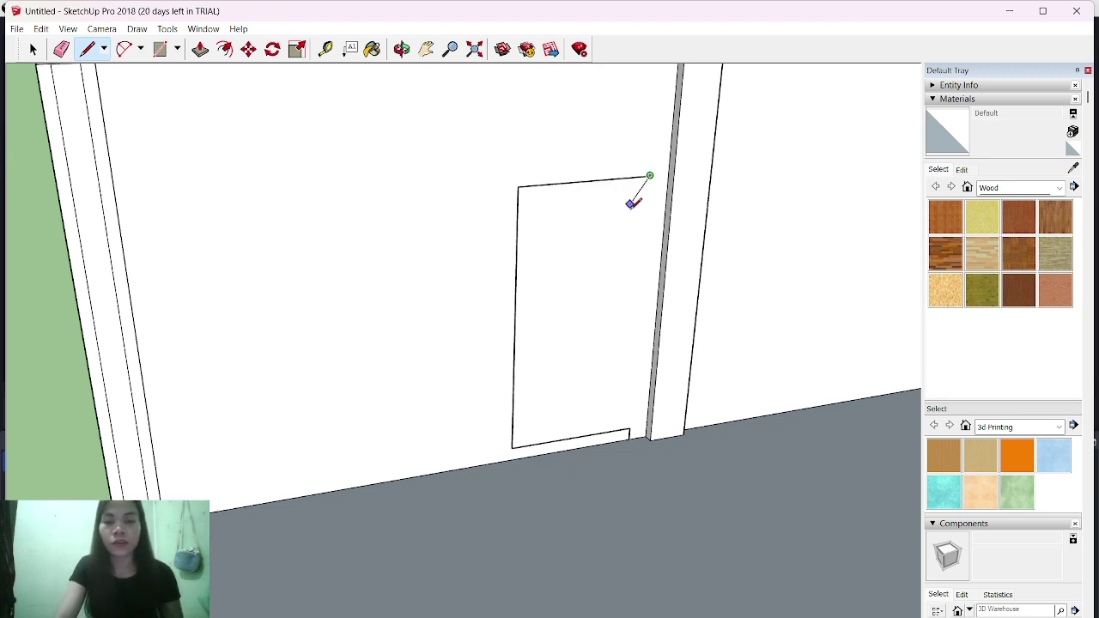
click(630, 430)
click(518, 186)
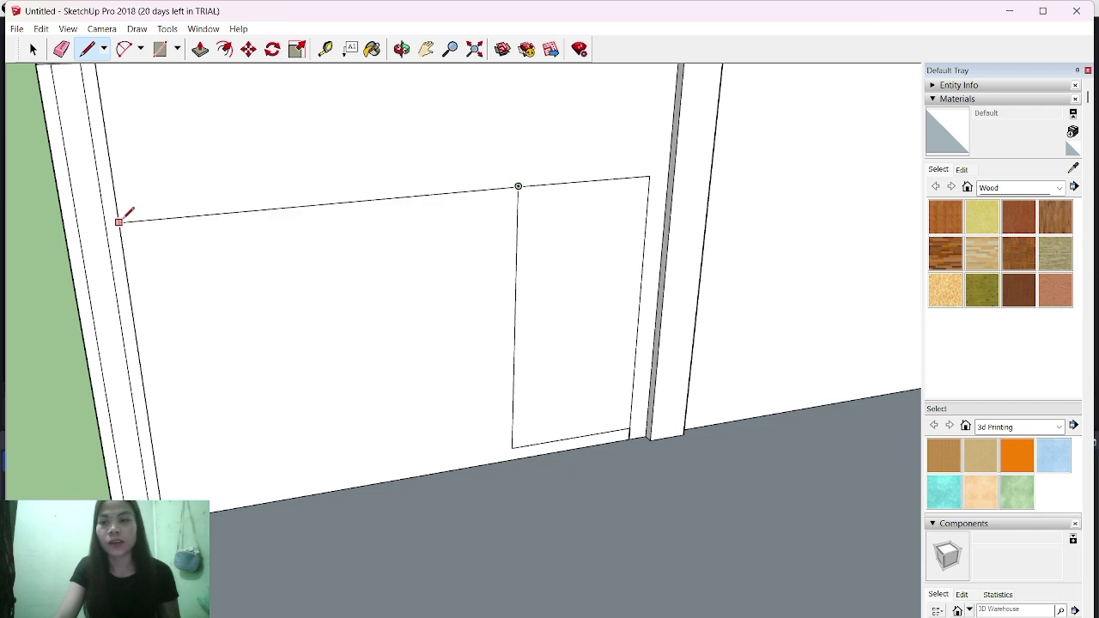
- Draw a second door outline near the partition's other end column and extend its top line to the middle column
scroll(123, 219, up, 3)
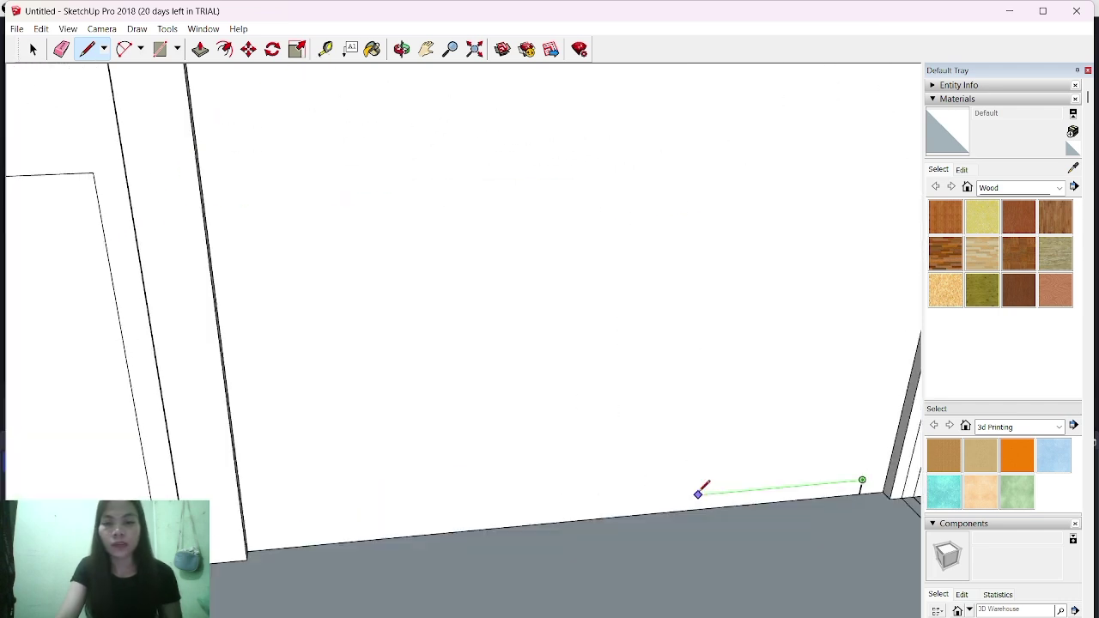
click(700, 494)
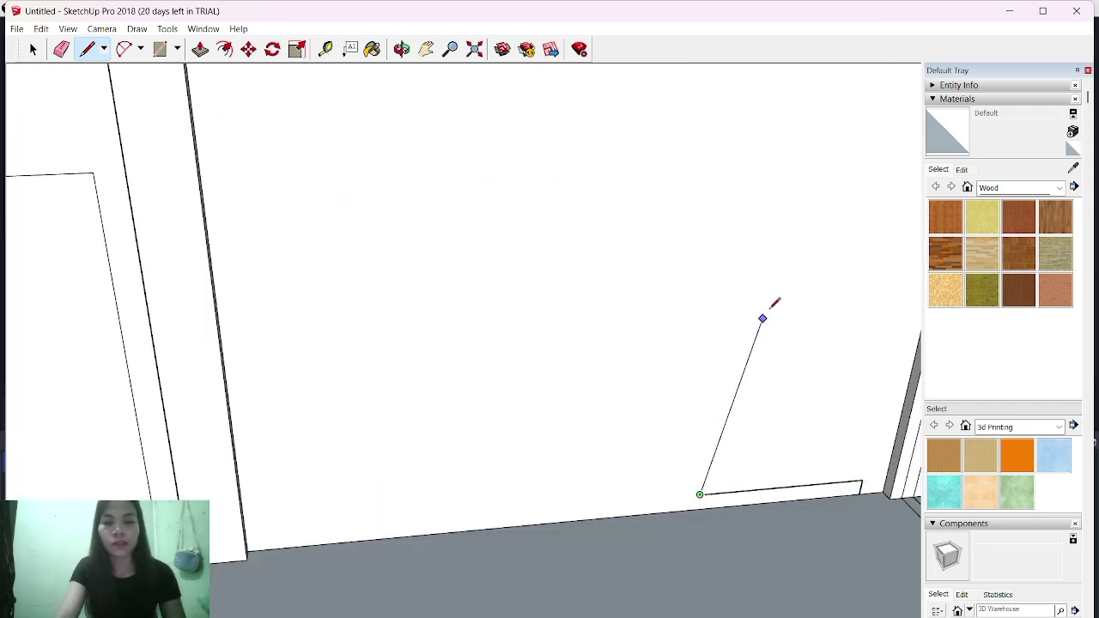
click(746, 147)
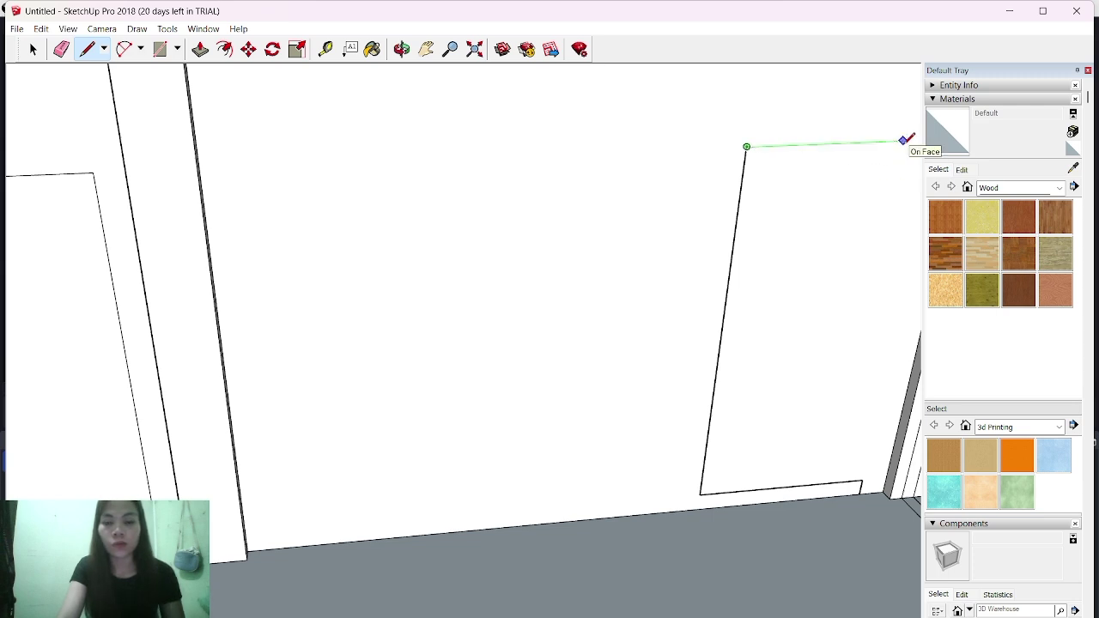
click(907, 140)
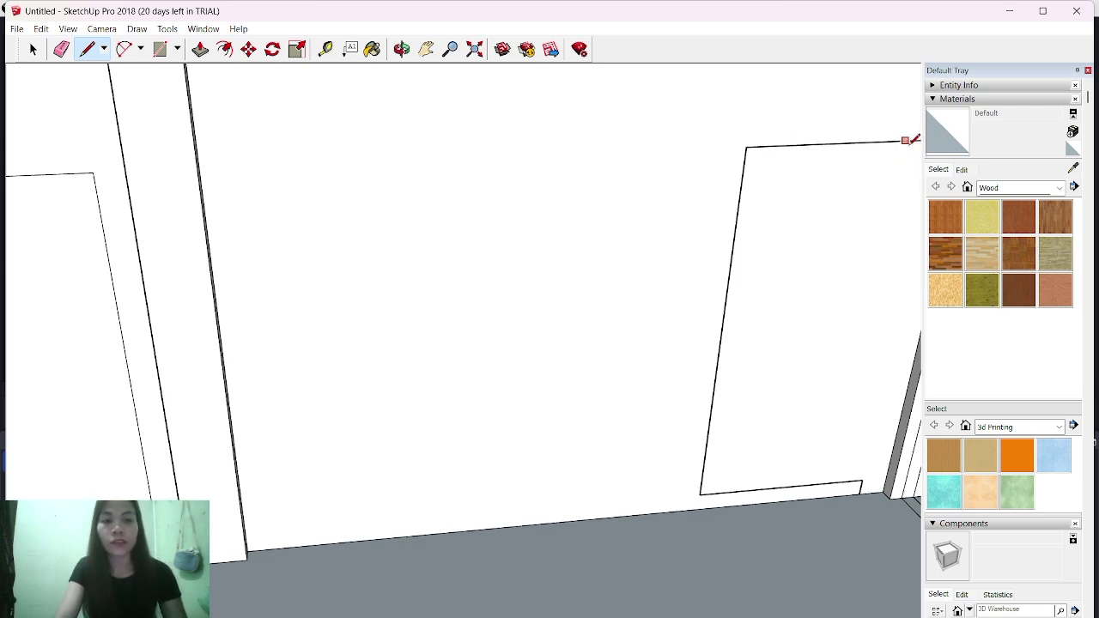
click(862, 480)
key(b)
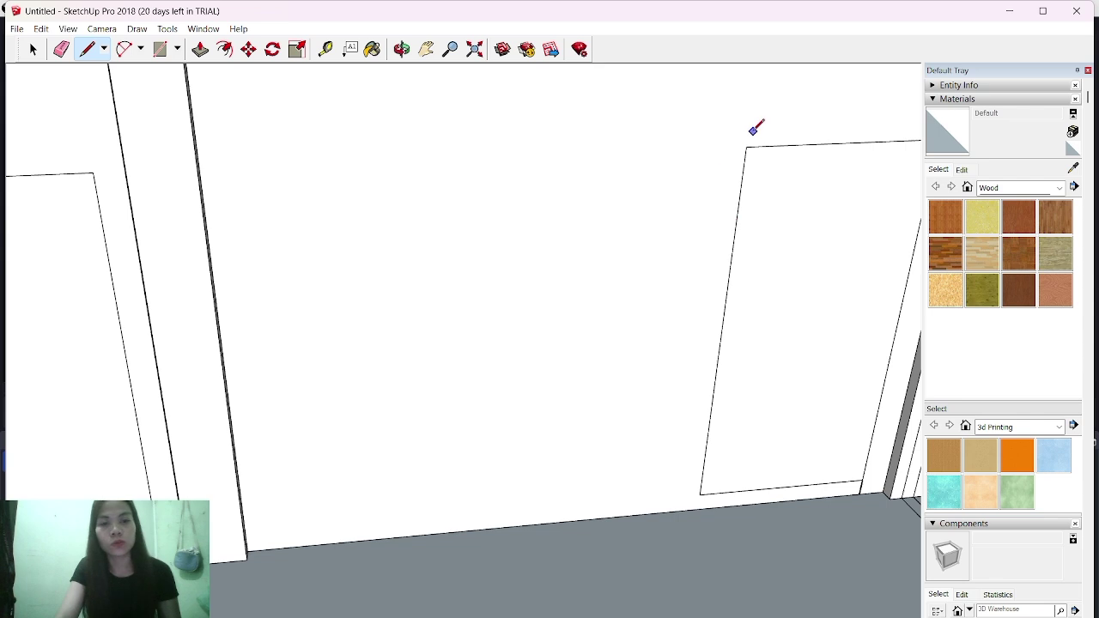
click(746, 147)
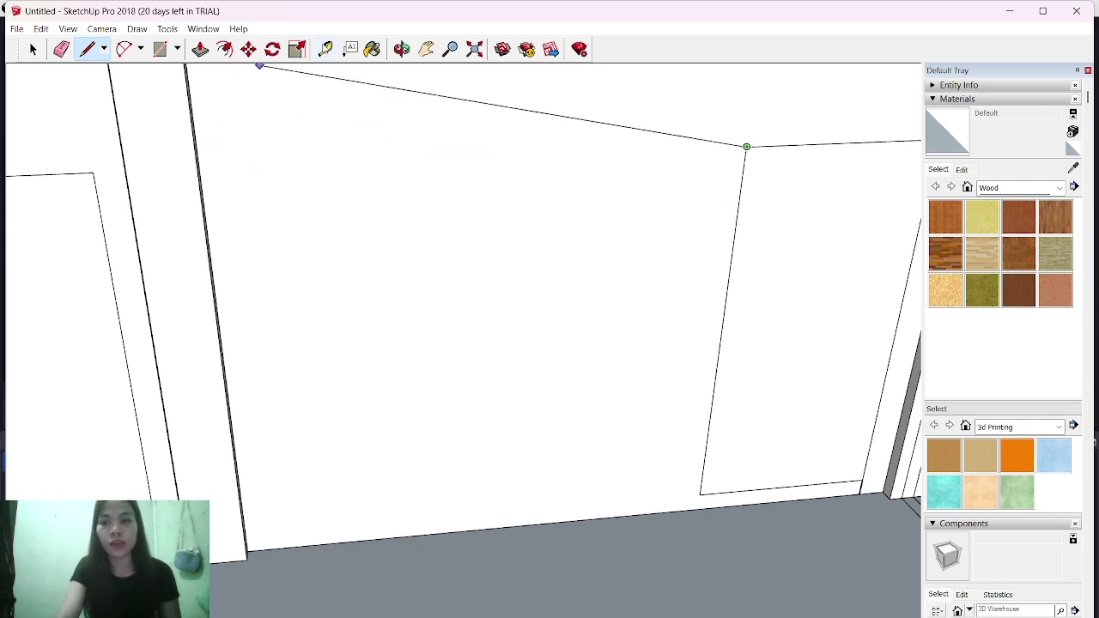
mouse_move(401, 108)
middle_down()
mouse_move(263, 137)
mouse_move(439, 147)
middle_up()
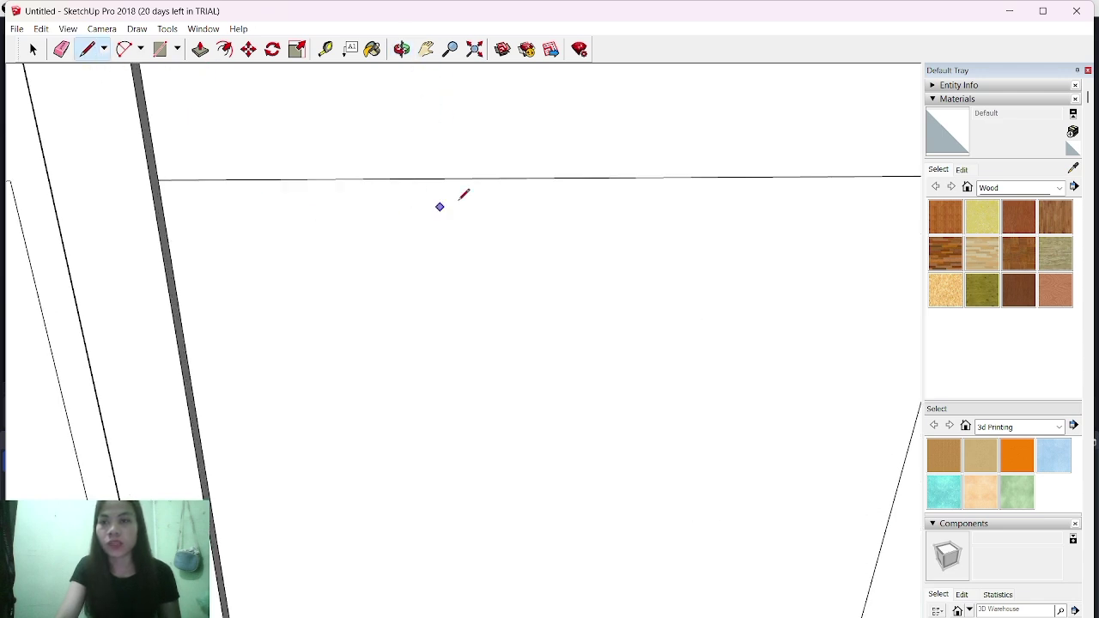
- Draw a wide window outline in two adjoining halves below the door-height line, between the middle column and the second door
click(573, 178)
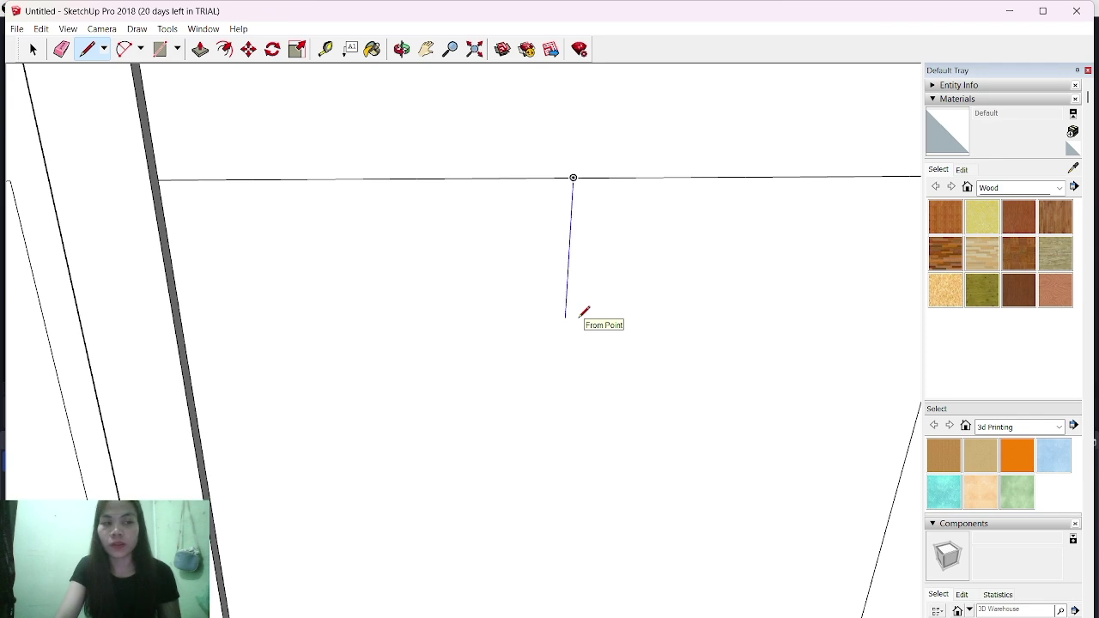
key(Return)
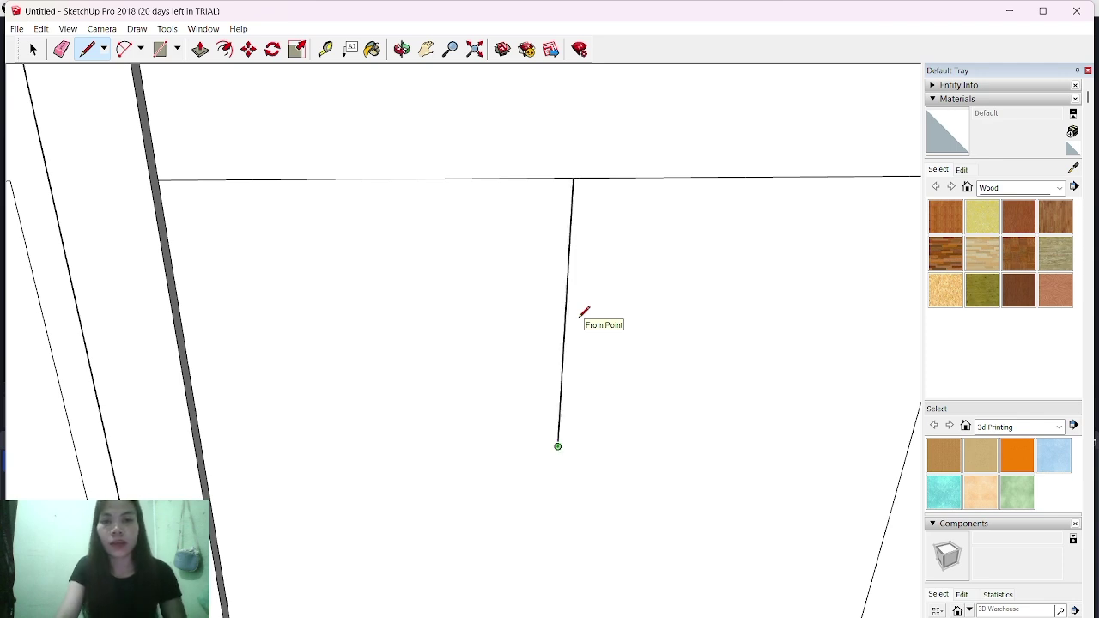
click(834, 444)
click(896, 176)
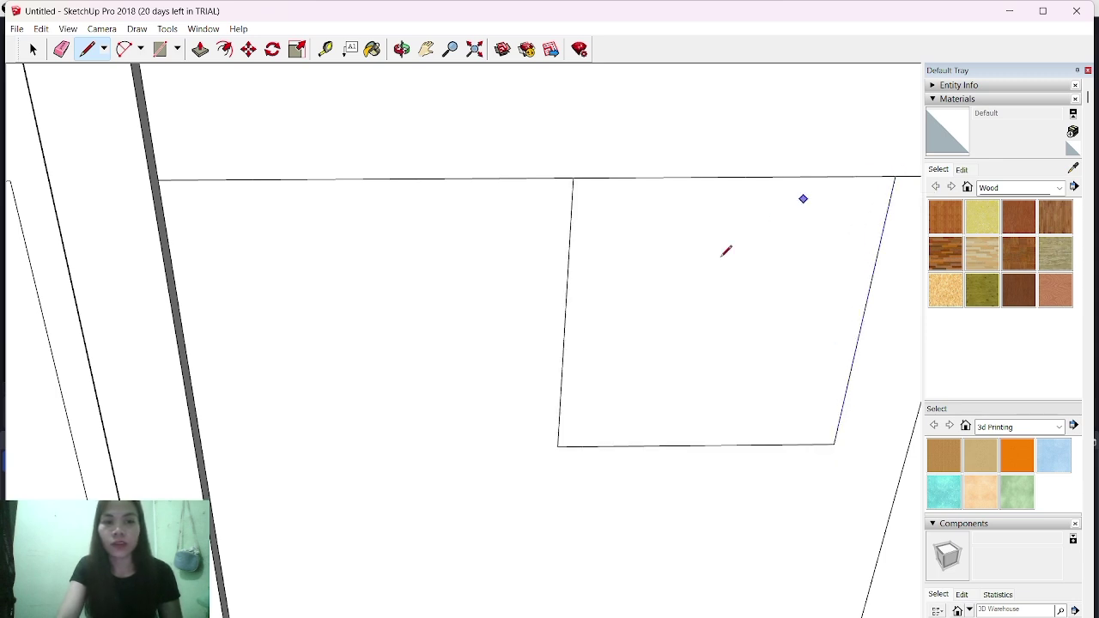
click(558, 446)
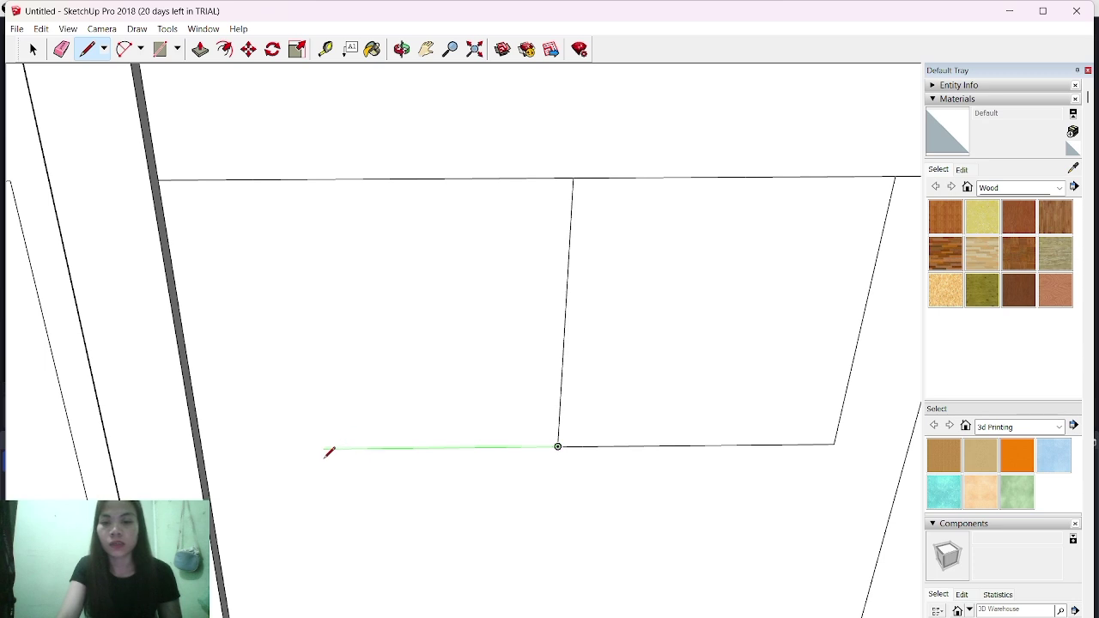
key(Return)
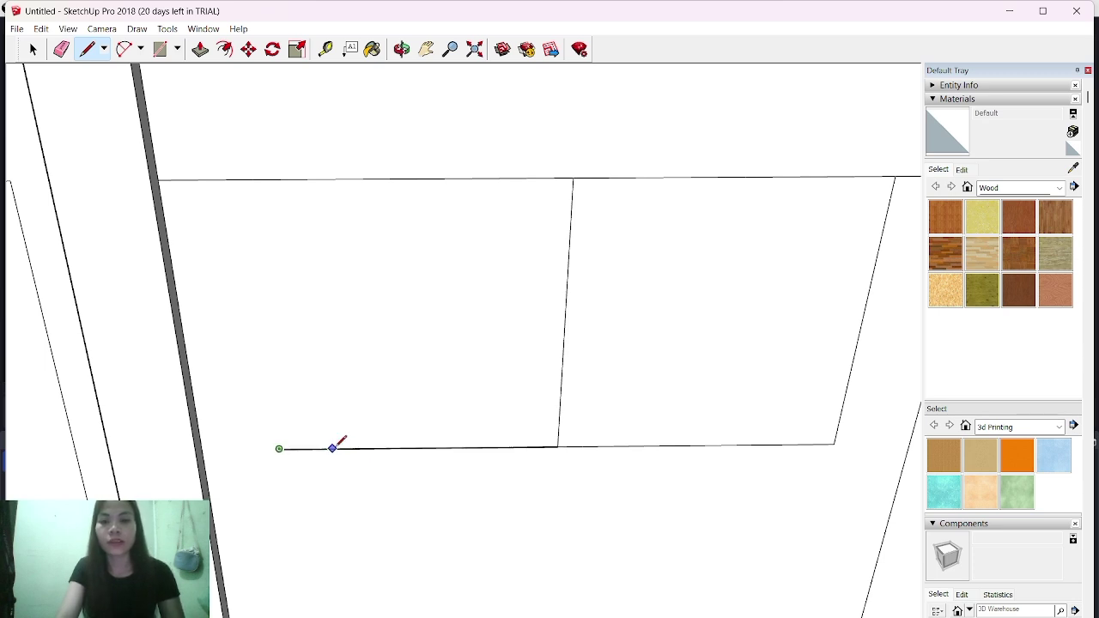
click(258, 178)
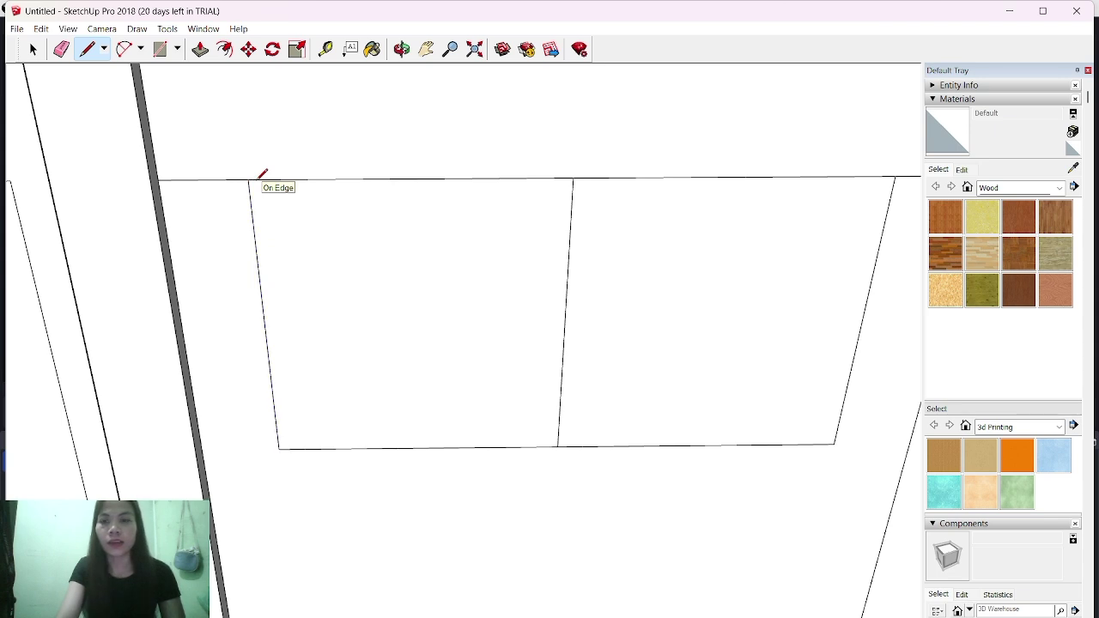
- Erase the window's dividing line, the leftover line toward the middle column, and the short line below the second door
key(e)
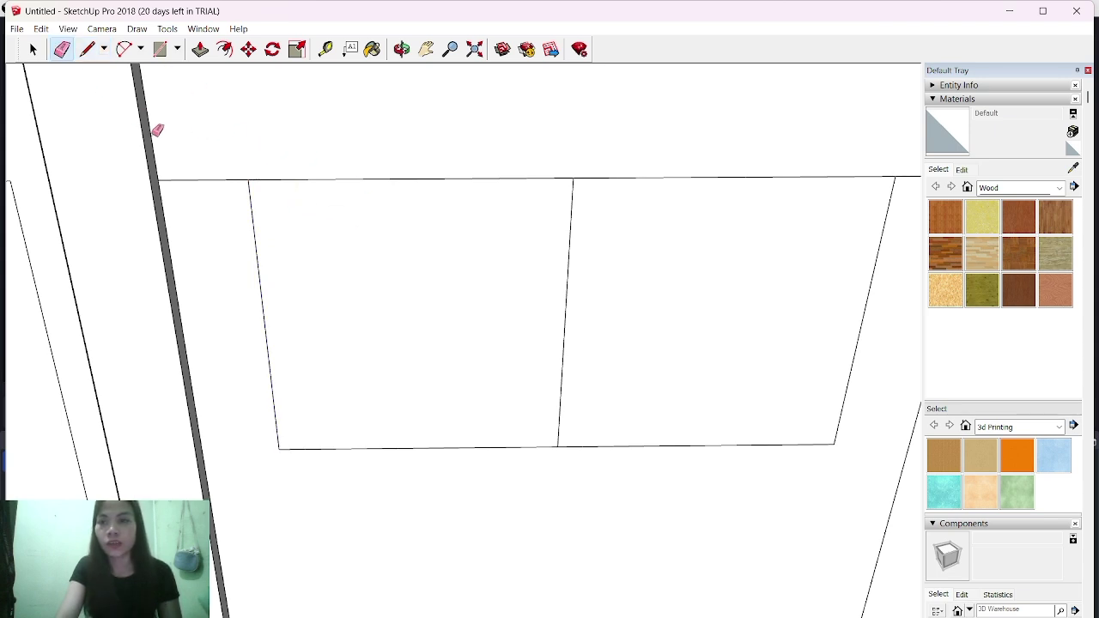
click(212, 176)
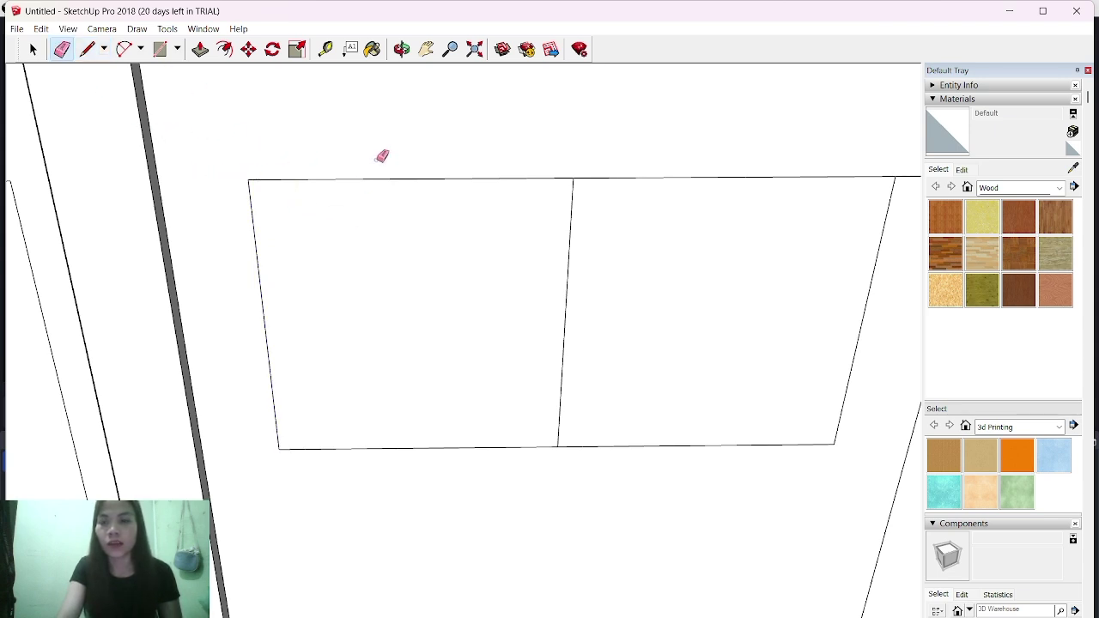
mouse_move(507, 259)
mouse_down()
mouse_move(602, 284)
mouse_move(773, 237)
mouse_up()
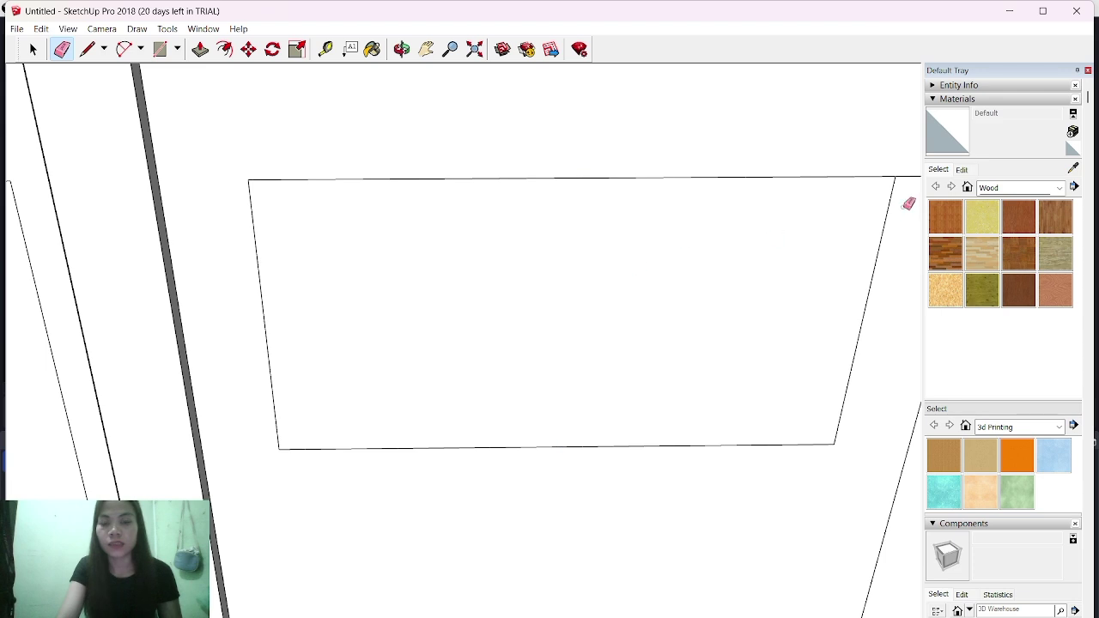
click(425, 50)
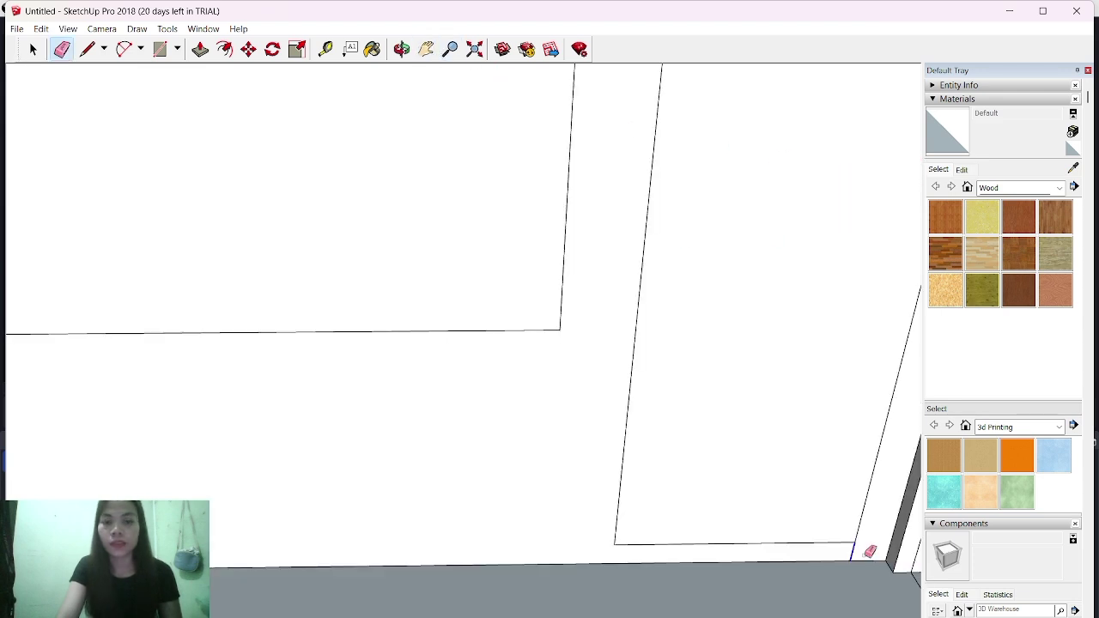
click(865, 556)
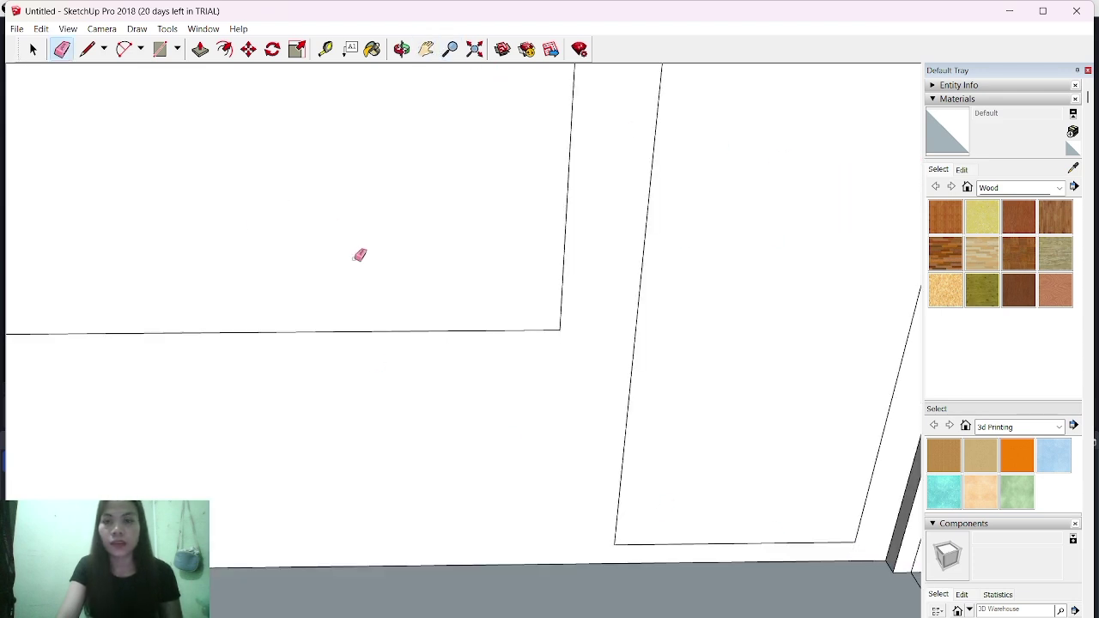
- Push the first room's window face through the partition wall and push the adjacent door face inward beside the middle column
click(200, 49)
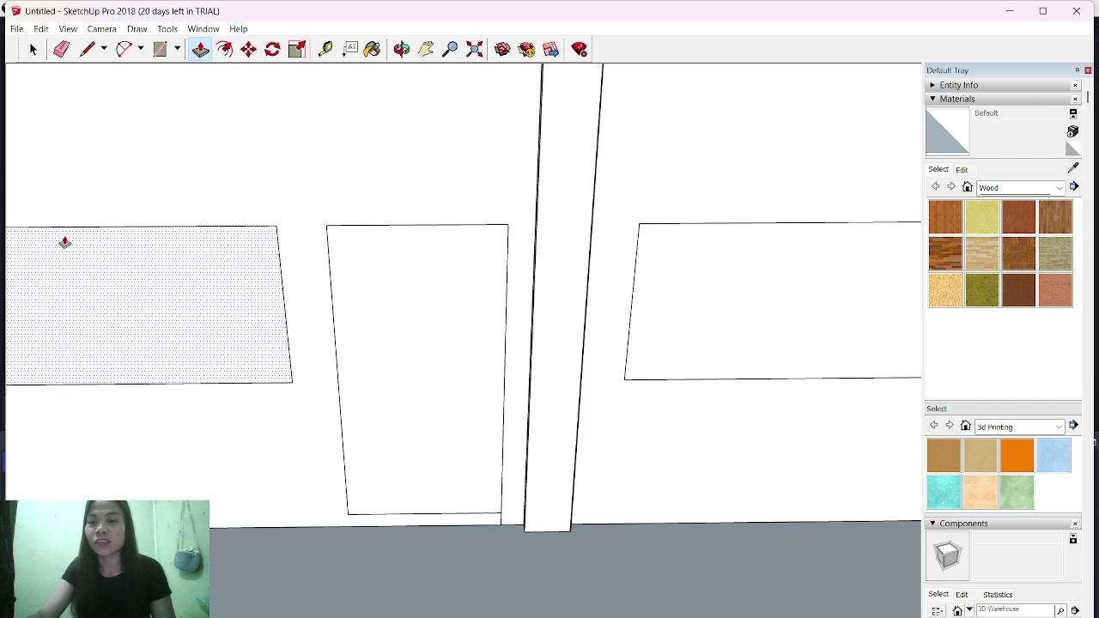
click(118, 317)
click(182, 321)
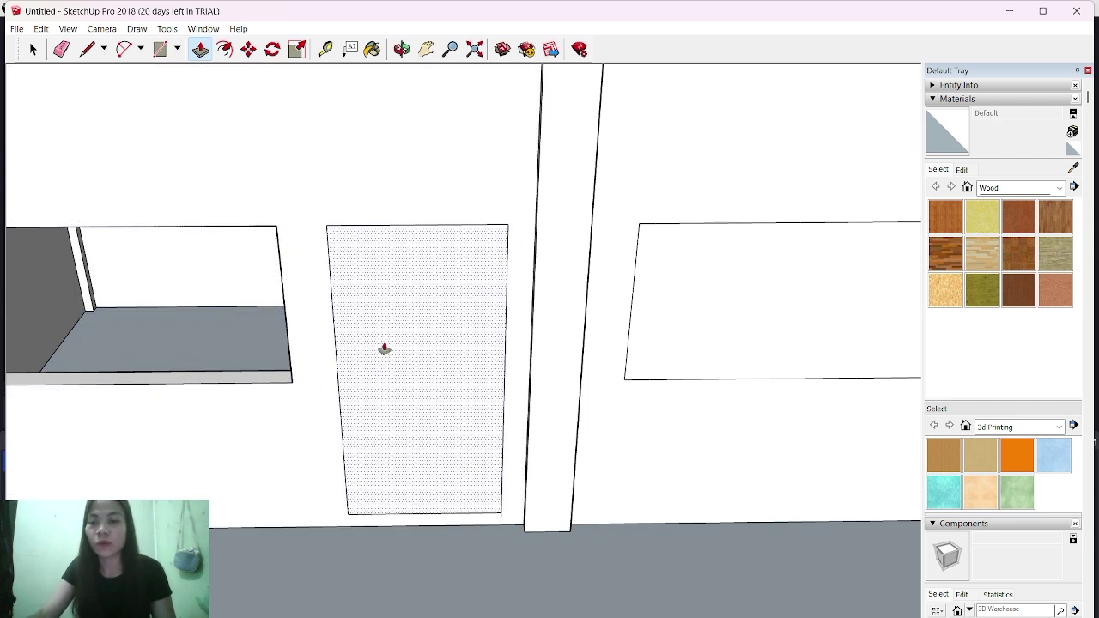
click(386, 330)
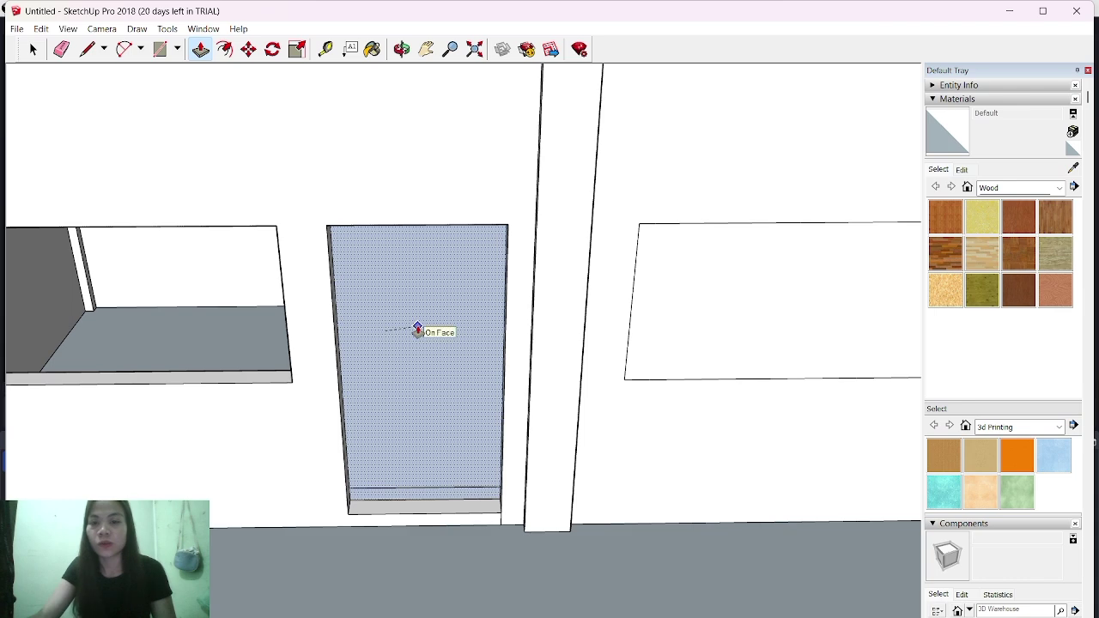
click(418, 332)
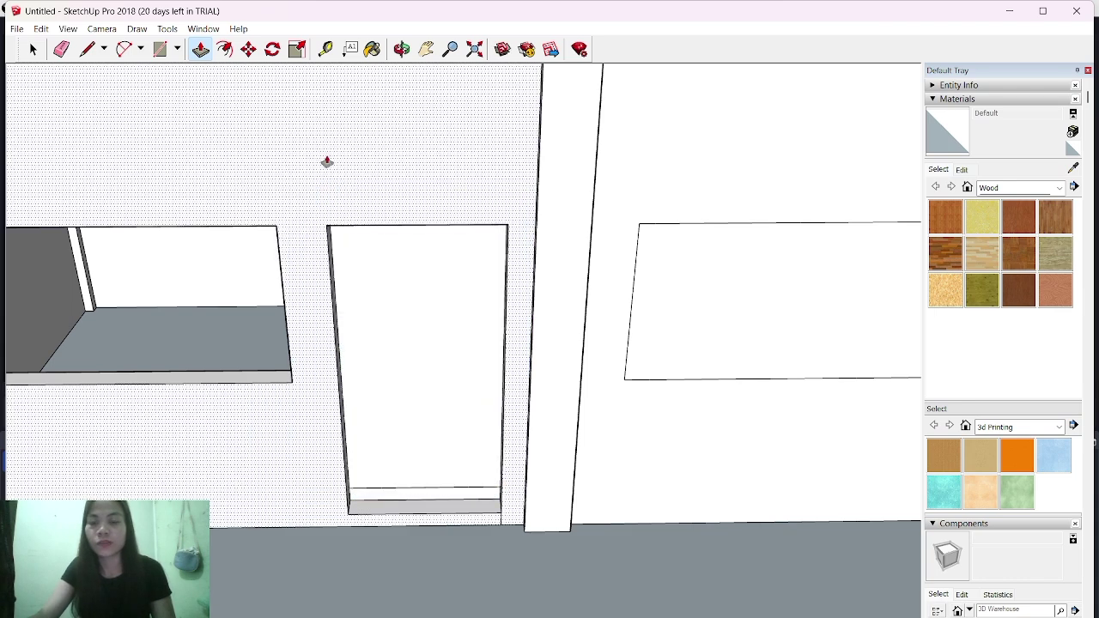
- Push the second room's window face through the partition wall on the other side of the middle column
middle_drag(383, 132, 329, 251)
key(ctrl+z)
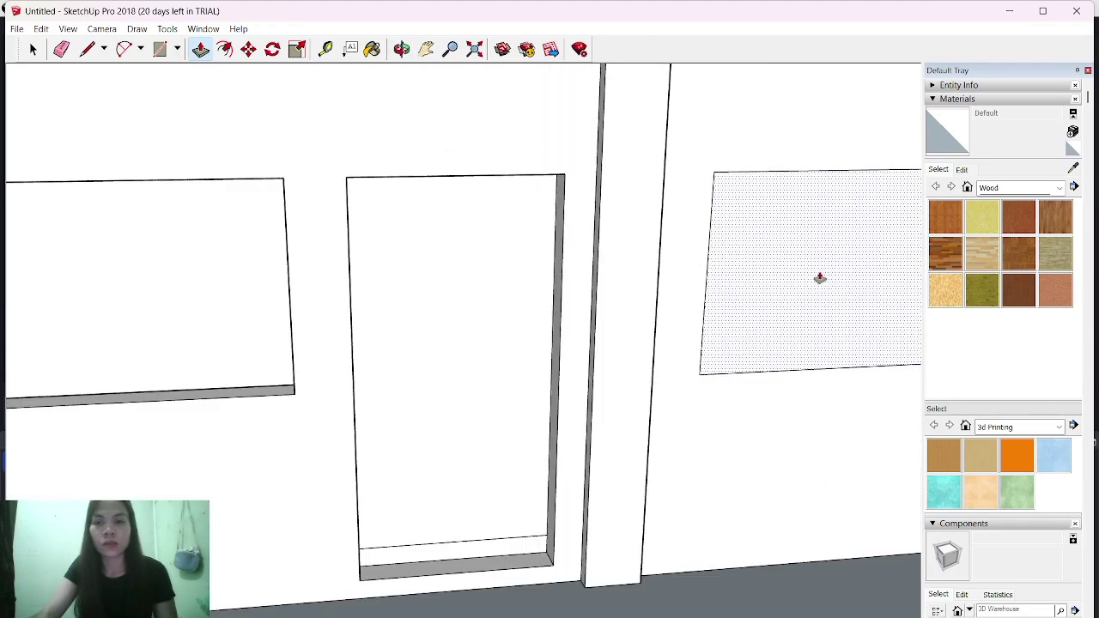
drag(820, 277, 769, 246)
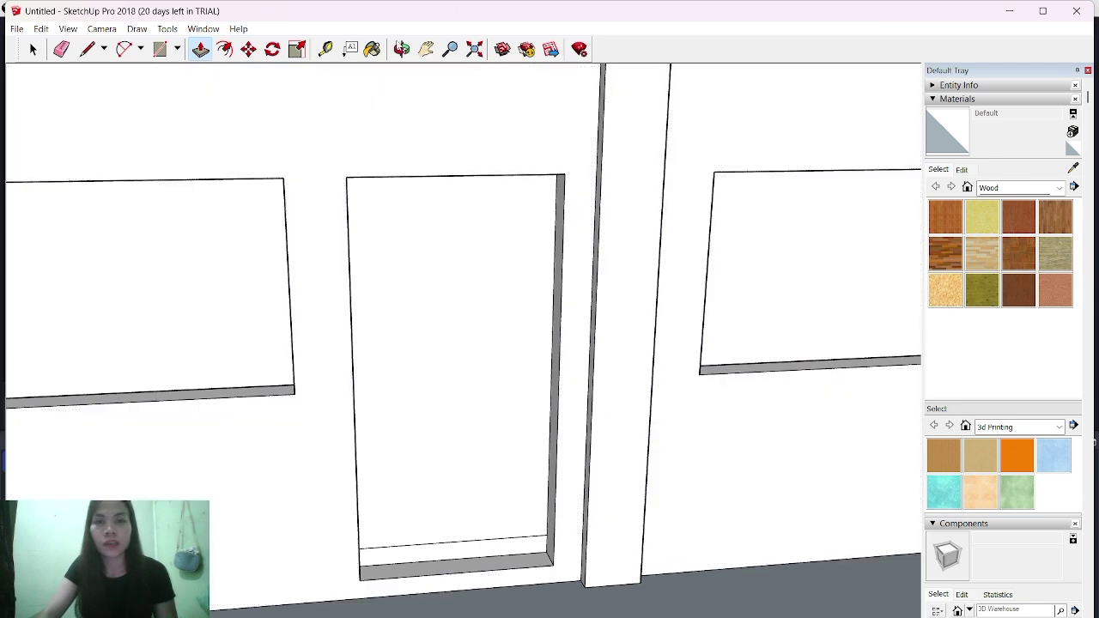
- Try to push the second door face through the partition wall beside the corner column
click(401, 49)
drag(738, 215, 687, 258)
click(426, 49)
drag(822, 332, 704, 302)
click(200, 49)
click(744, 250)
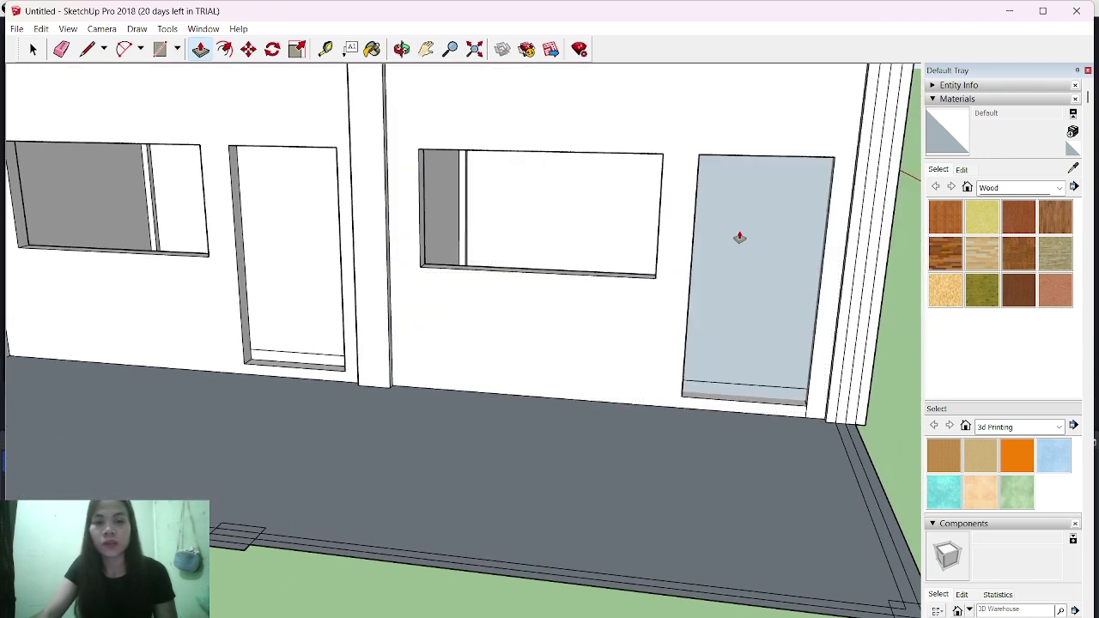
click(739, 237)
click(752, 217)
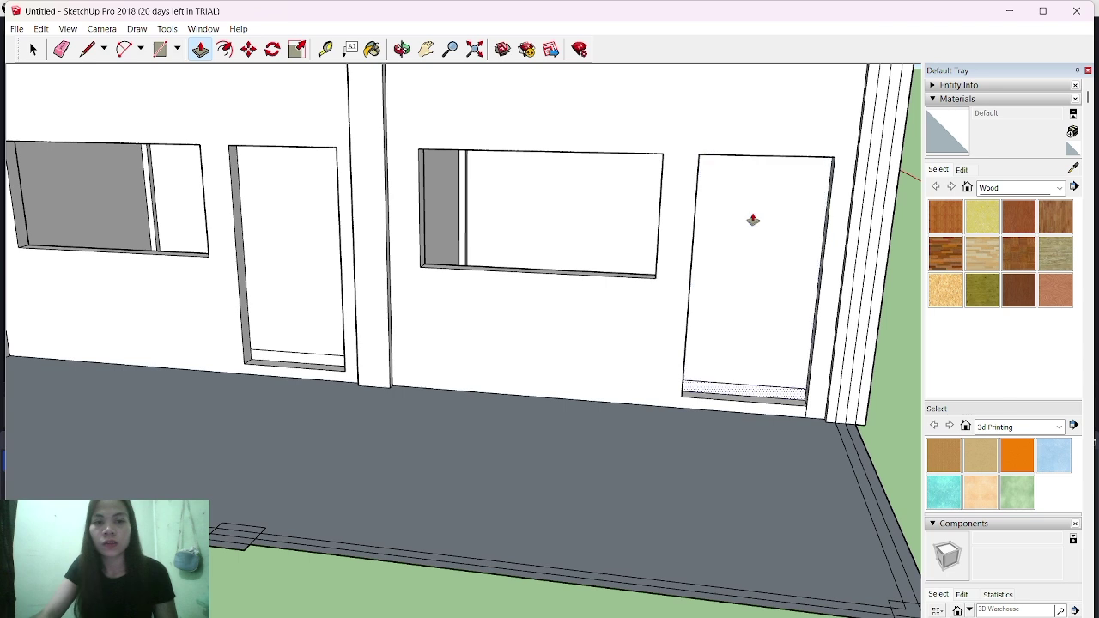
- Push both door faces completely through the partition wall to open the two doorways
click(402, 50)
drag(730, 214, 786, 186)
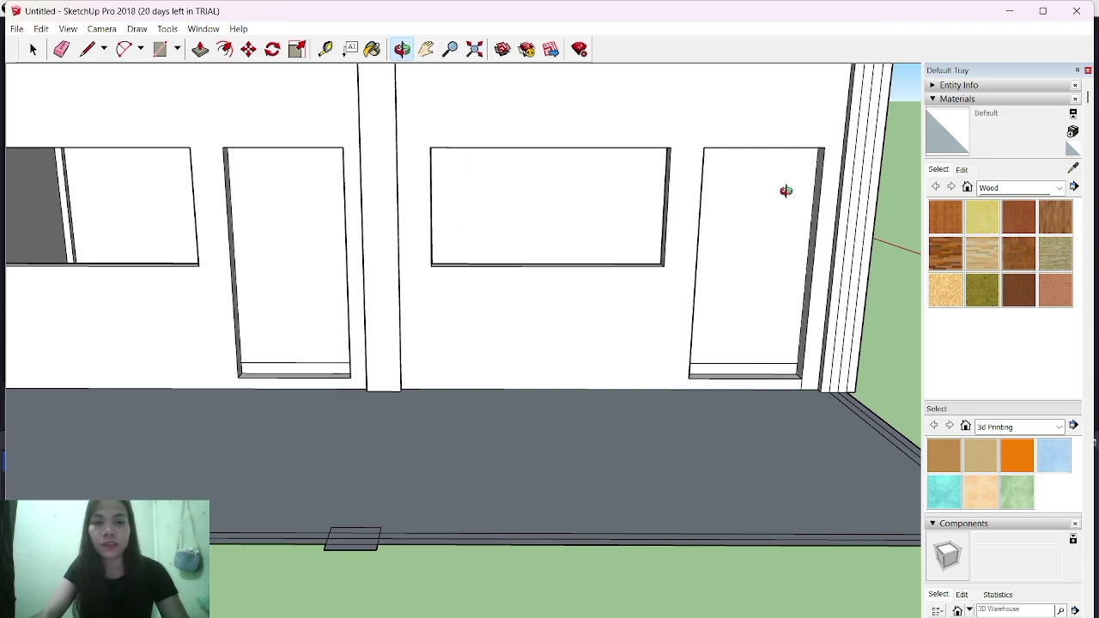
key(p)
scroll(761, 186, down, 5)
double_click(490, 240)
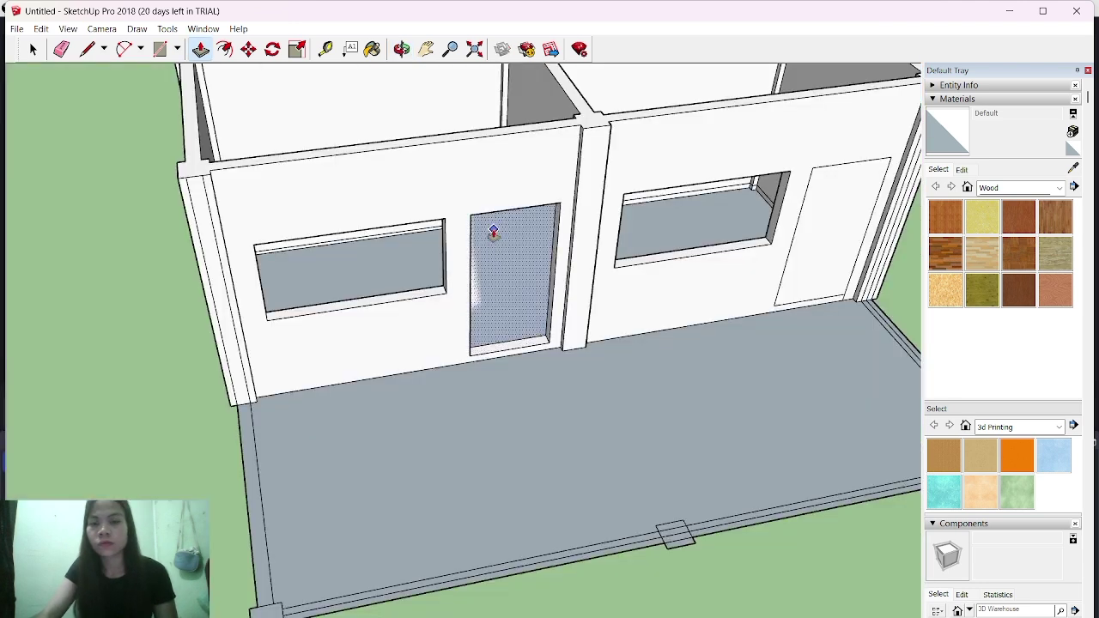
double_click(819, 260)
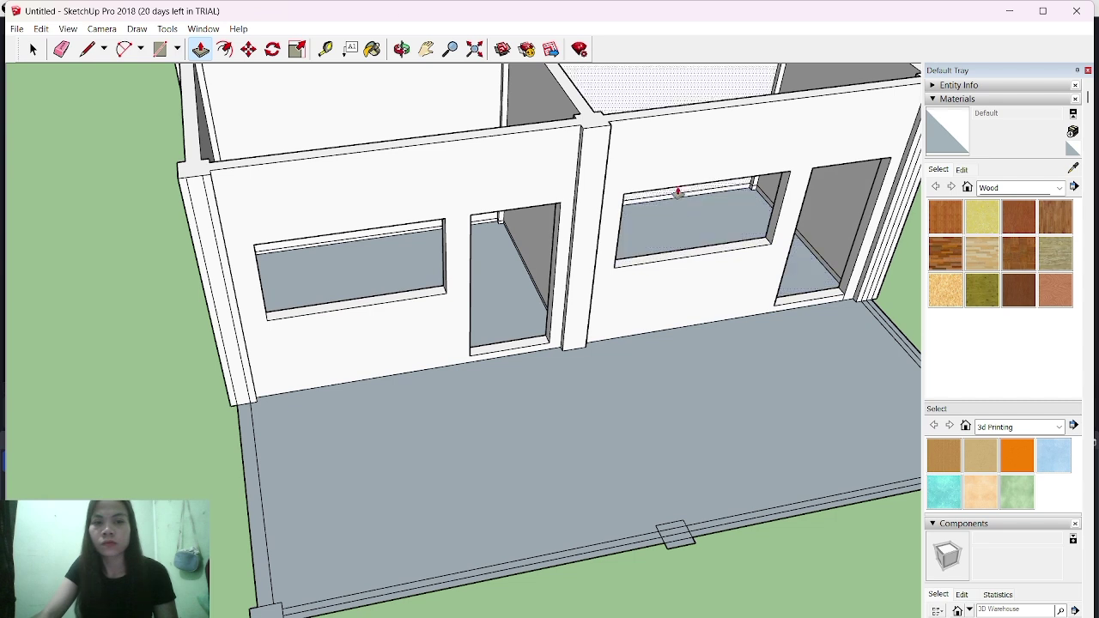
- Examine the door and window openings, both rooms and the open side area from several angles
click(426, 50)
click(402, 49)
drag(573, 95, 537, 267)
click(199, 49)
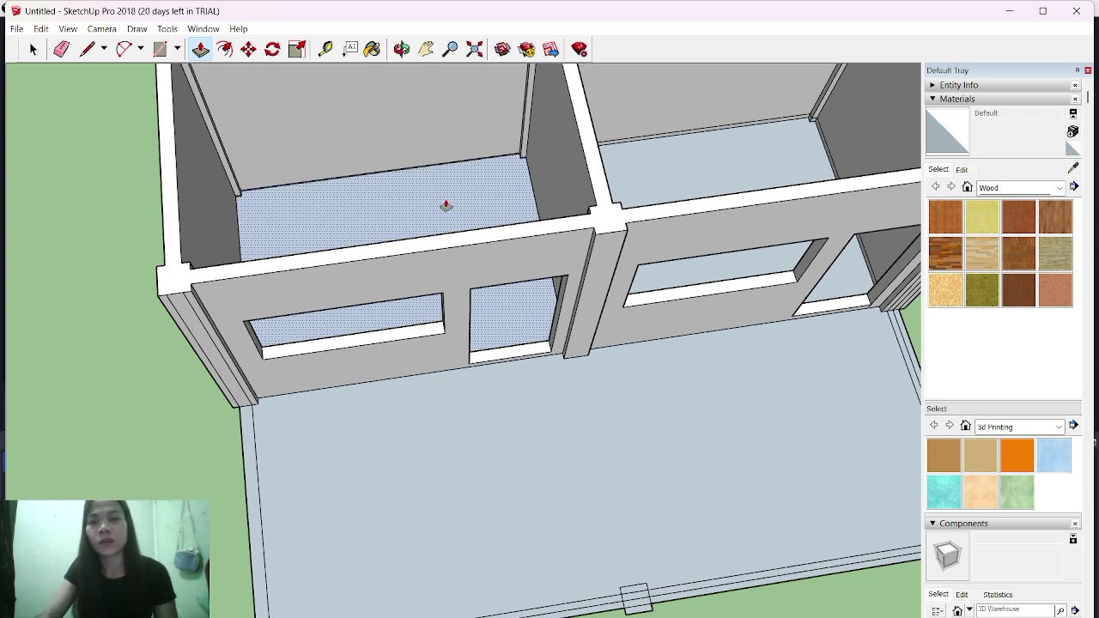
key(h)
drag(508, 169, 510, 117)
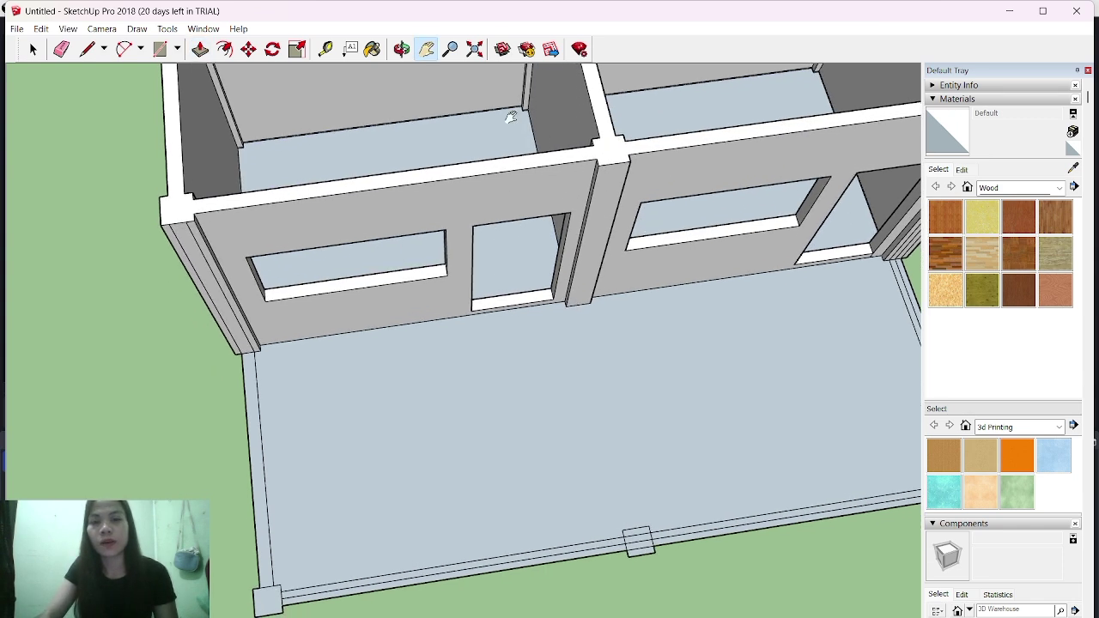
click(402, 48)
drag(657, 293, 562, 4)
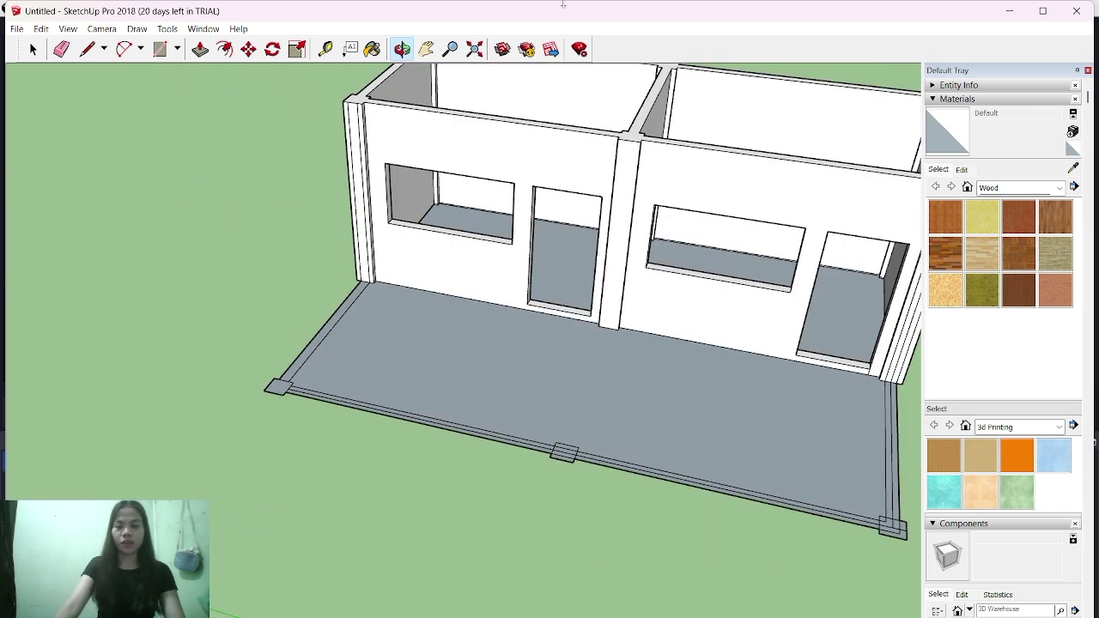
click(426, 49)
drag(598, 194, 966, 65)
click(402, 49)
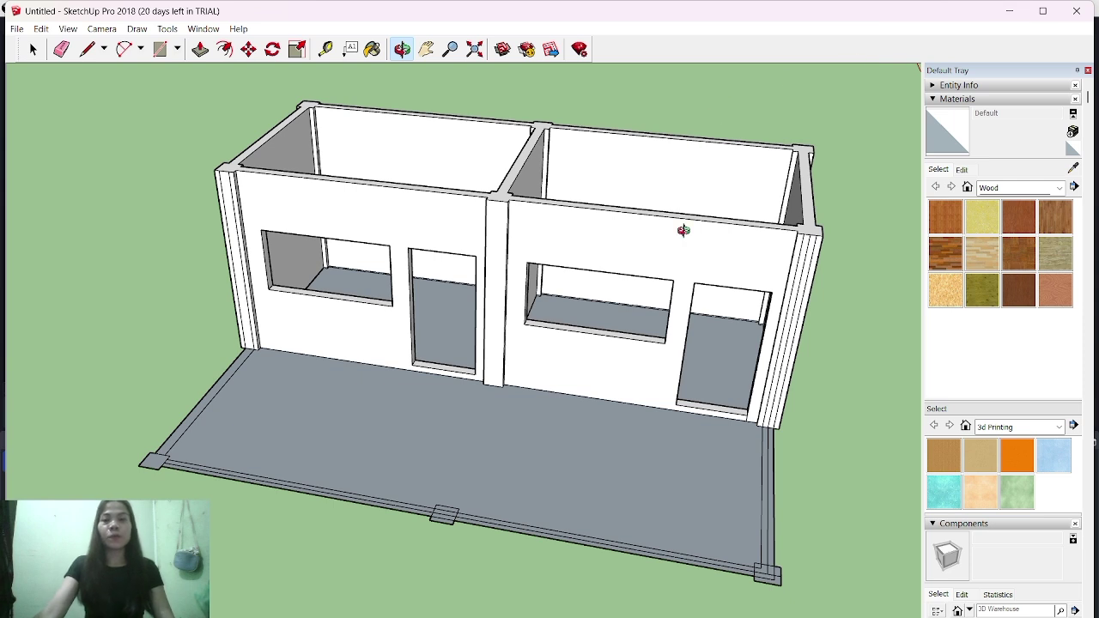